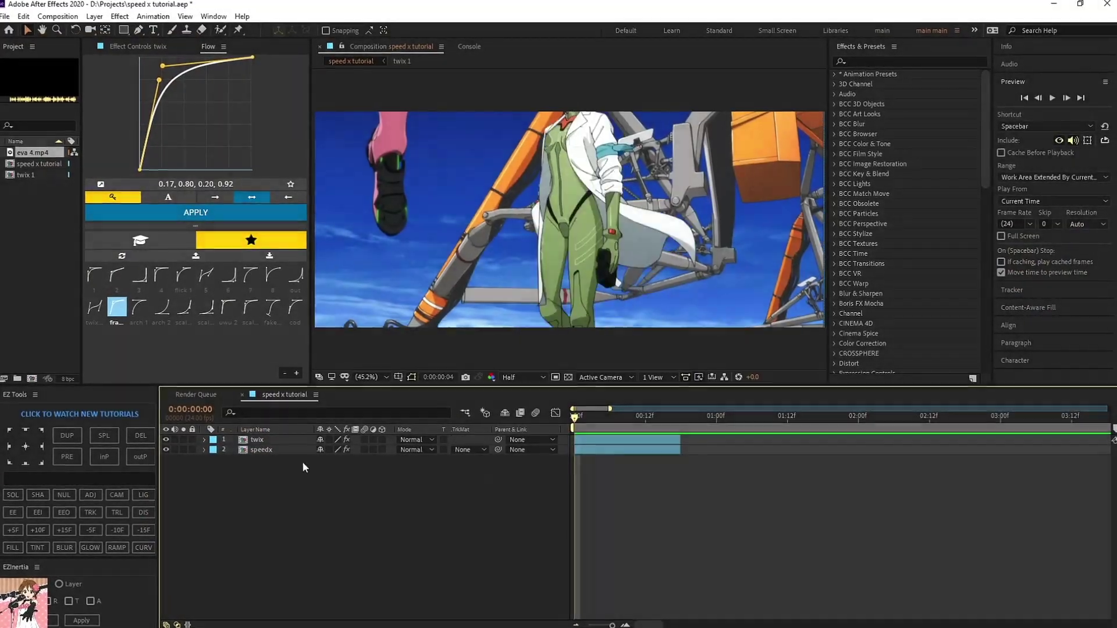
Solo the twix layer and play the preview to examine its motion
click(183, 441)
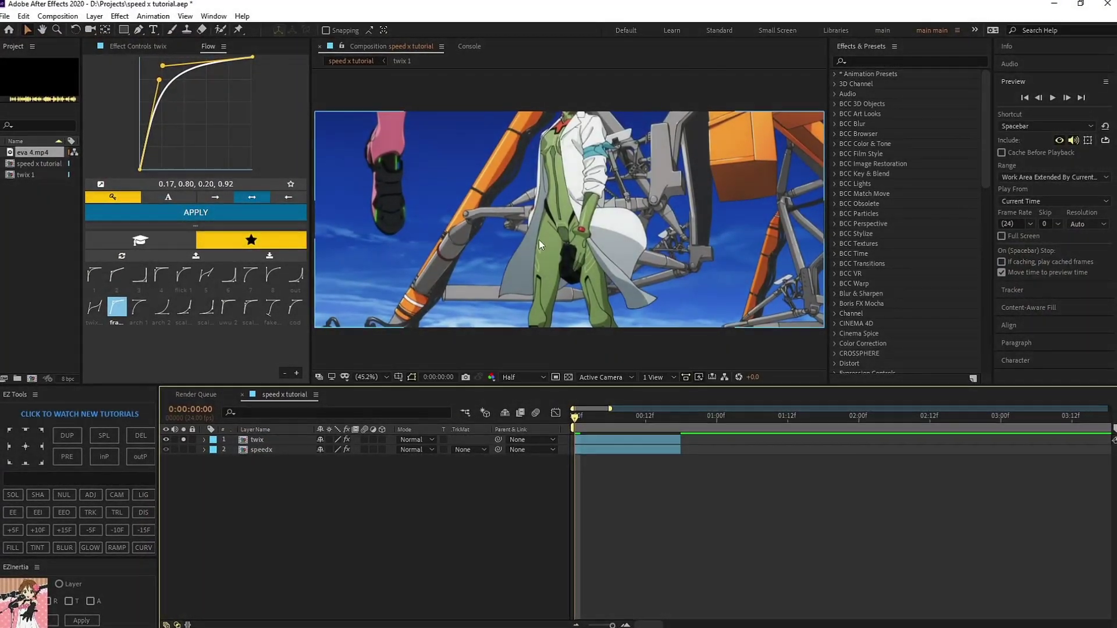
key(space)
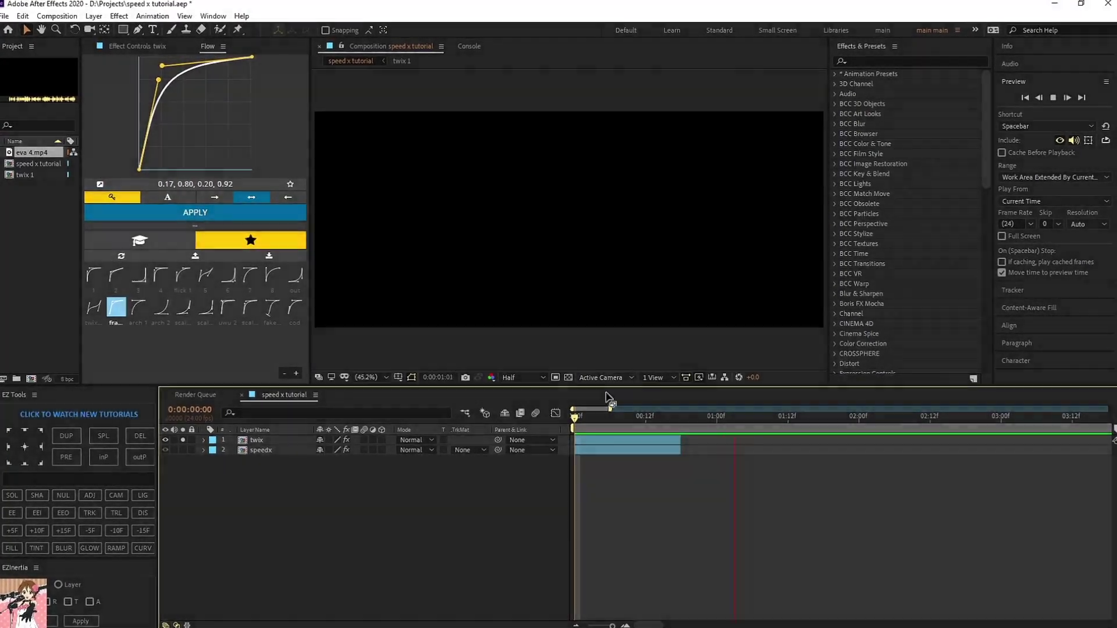
key(space)
Solo the speedx layer instead of twix and play its motion for comparison, returning to the start of the timeline
click(183, 450)
click(183, 440)
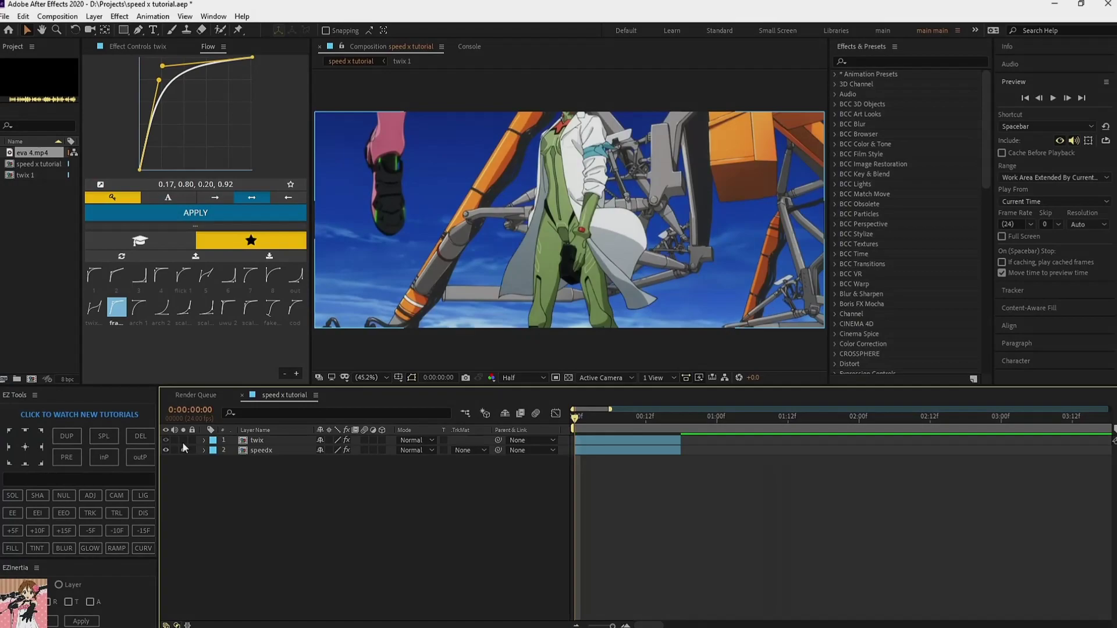
click(274, 451)
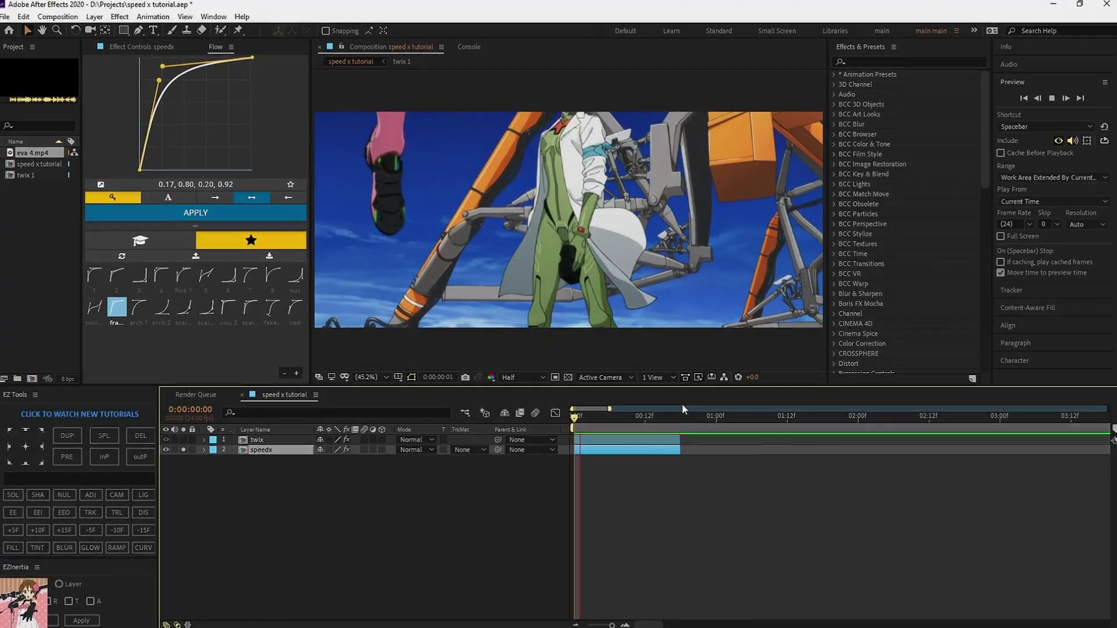
key(space)
drag(641, 420, 545, 431)
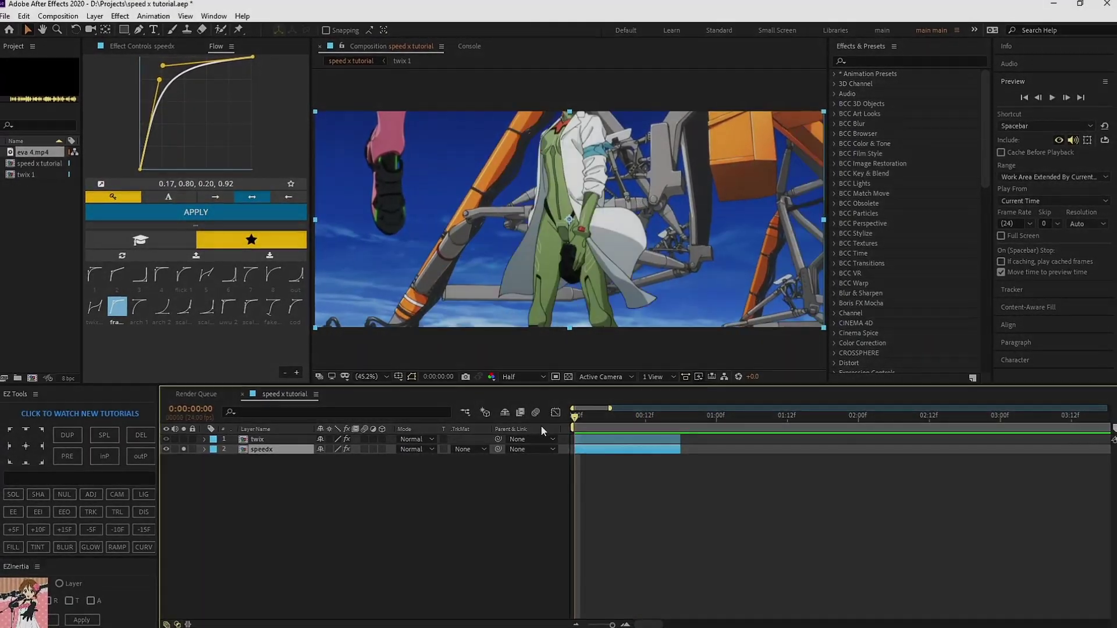
Reveal the keyframed properties of the twix and speedx layers and compare their frame number curves in the Graph Editor
key(u)
click(624, 444)
key(u)
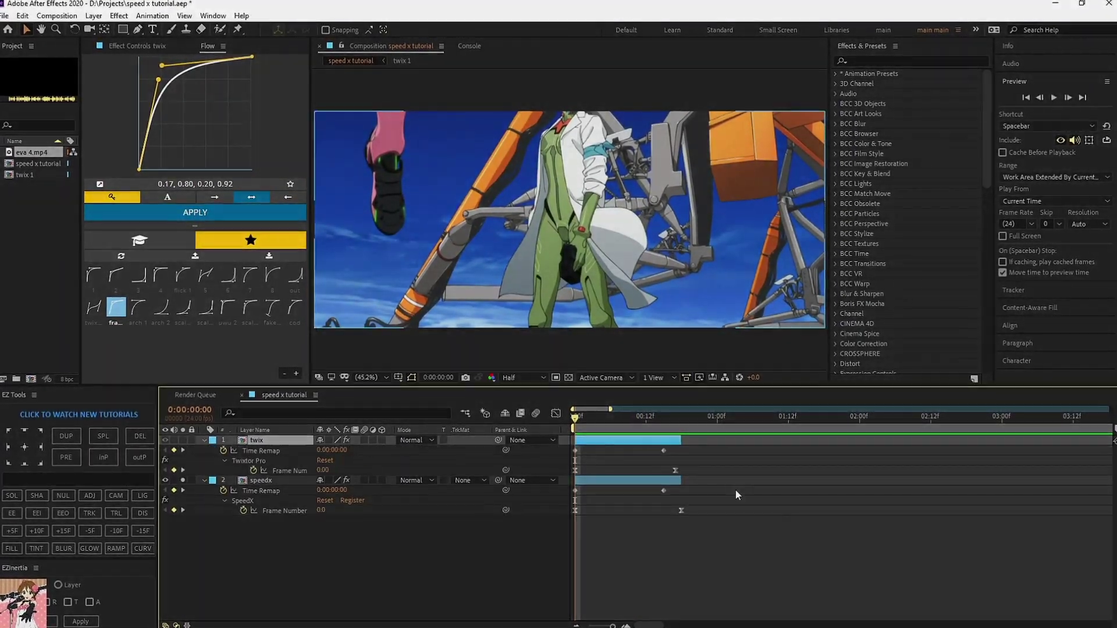
drag(693, 465, 556, 477)
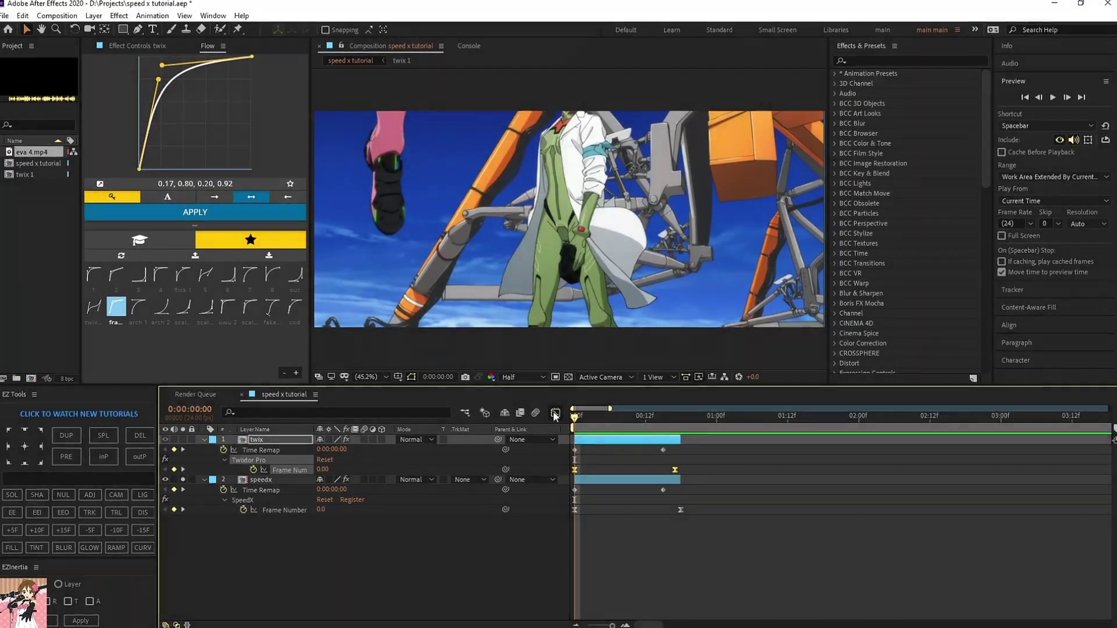
click(556, 414)
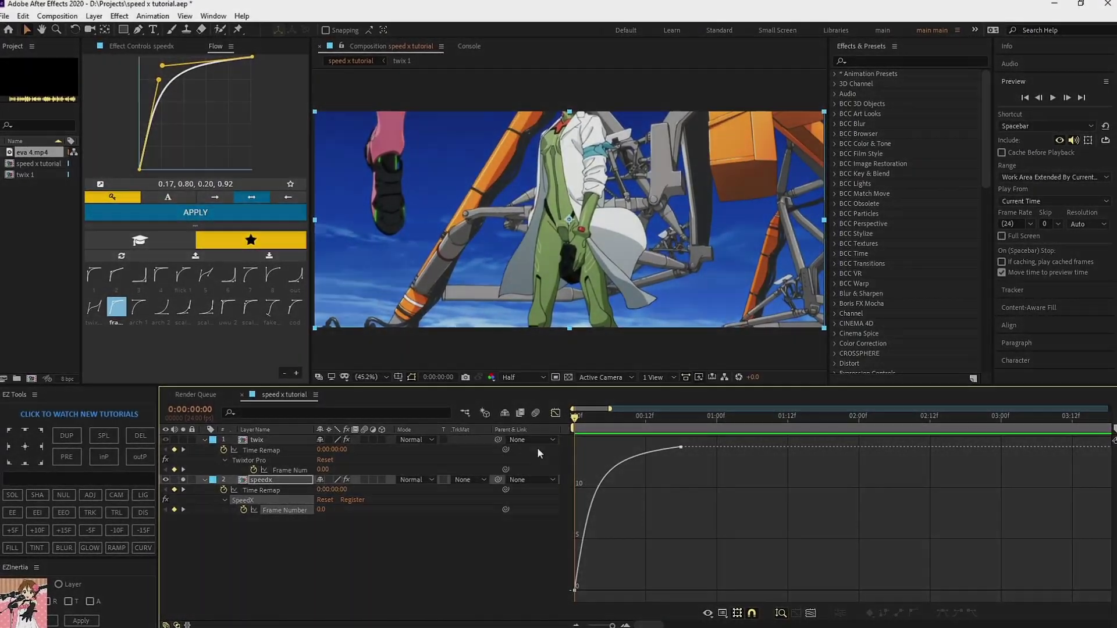
click(278, 461)
click(555, 413)
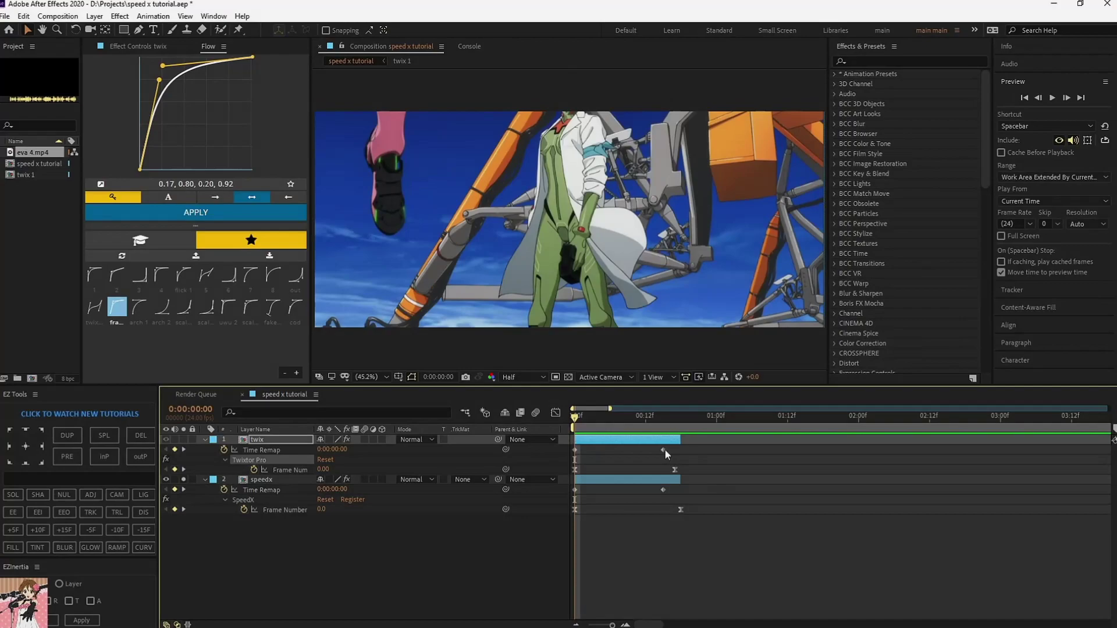
Switch the solo from speedx back to twix and replay the preview from the start of the timeline
key(space)
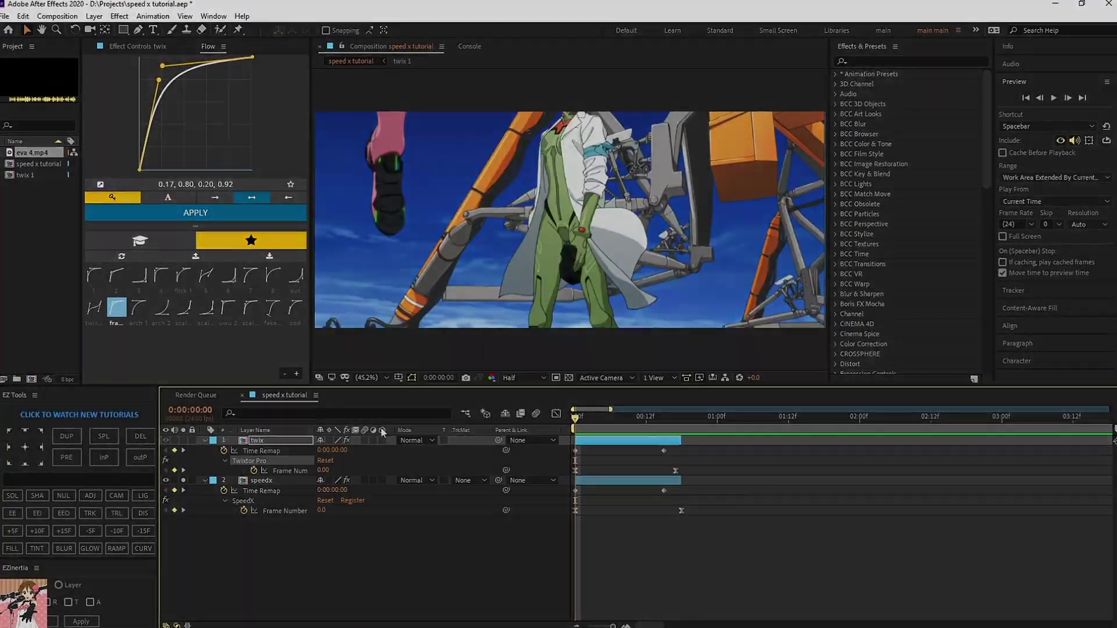
click(183, 480)
click(184, 441)
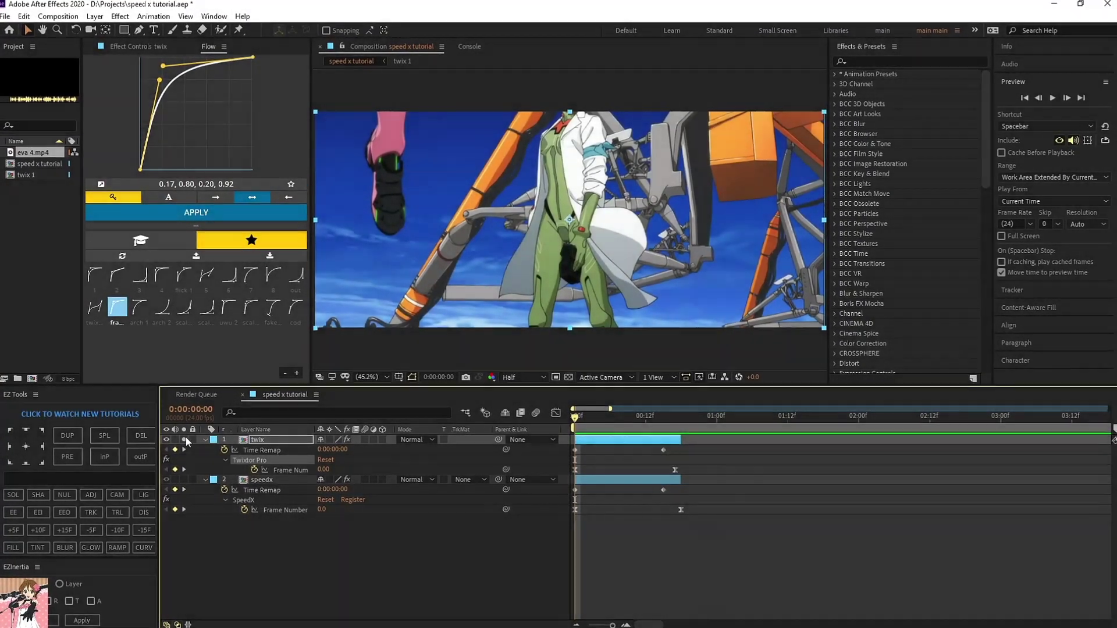
key(space)
key(space)
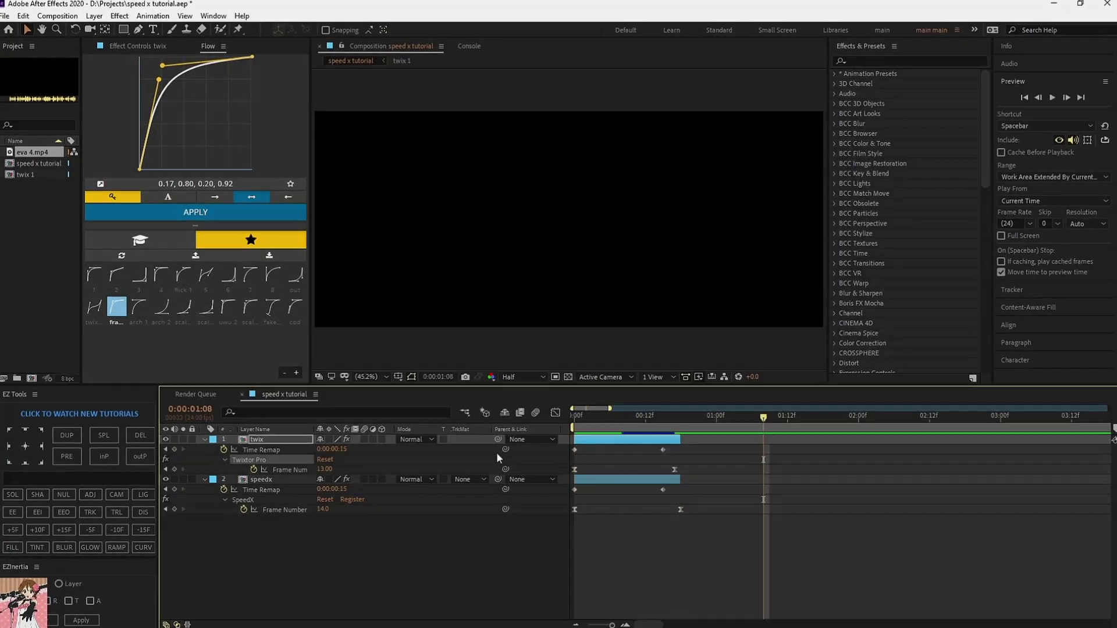
mouse_move(582, 418)
mouse_down()
mouse_move(528, 421)
mouse_move(568, 416)
mouse_up()
key(space)
Collapse both layers' properties and copy the eva 4.mp4 clip from the twix 1 composition into the speed x tutorial composition
key(u)
click(601, 450)
key(u)
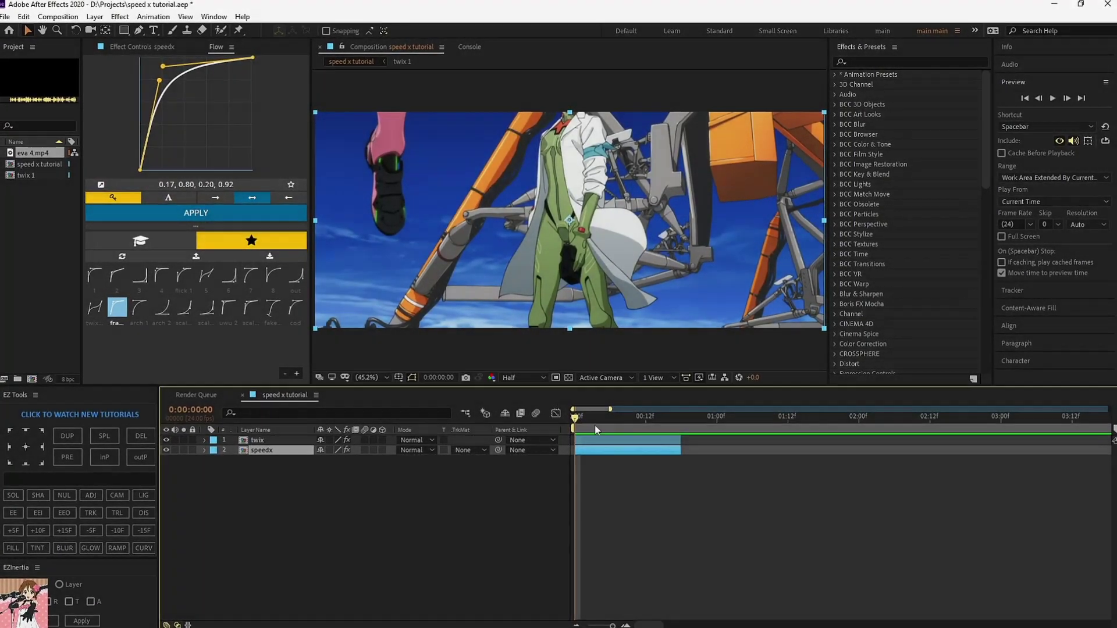
double_click(629, 451)
click(608, 442)
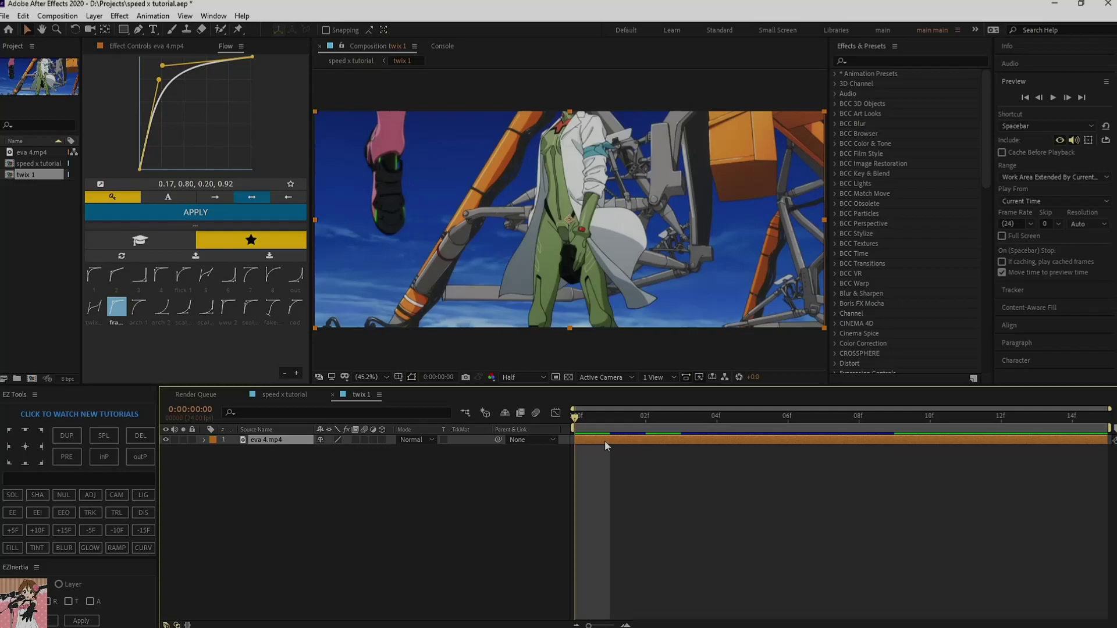
click(285, 395)
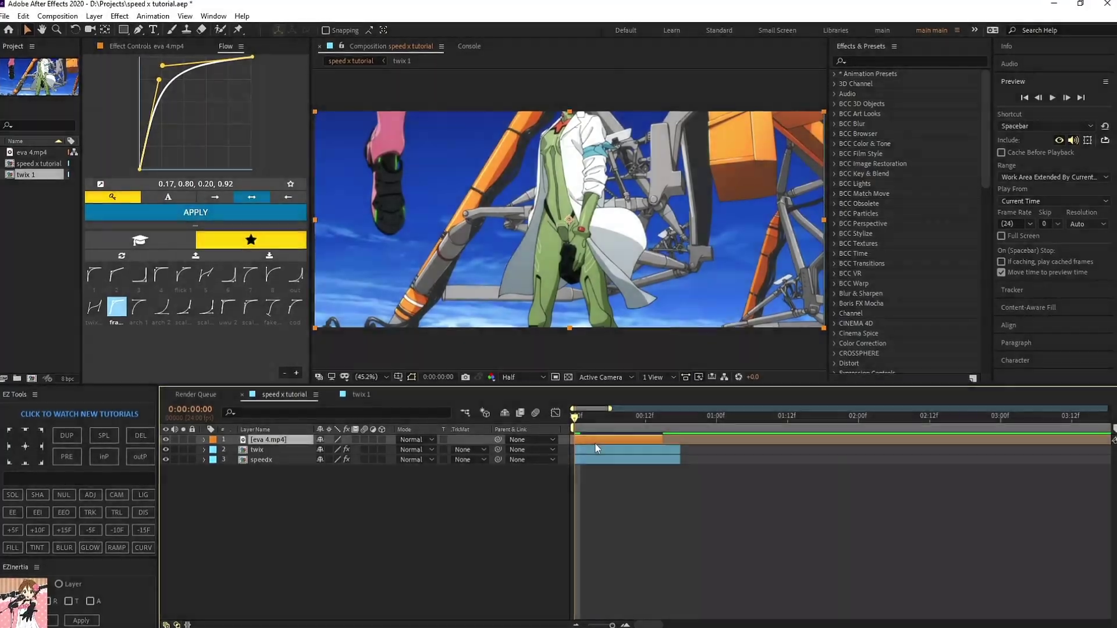
Solo the eva 4.mp4 layer, enable time remapping and add Time Remap keyframes at frames 0, 1, 4 and 5
key(ctrl+alt+t)
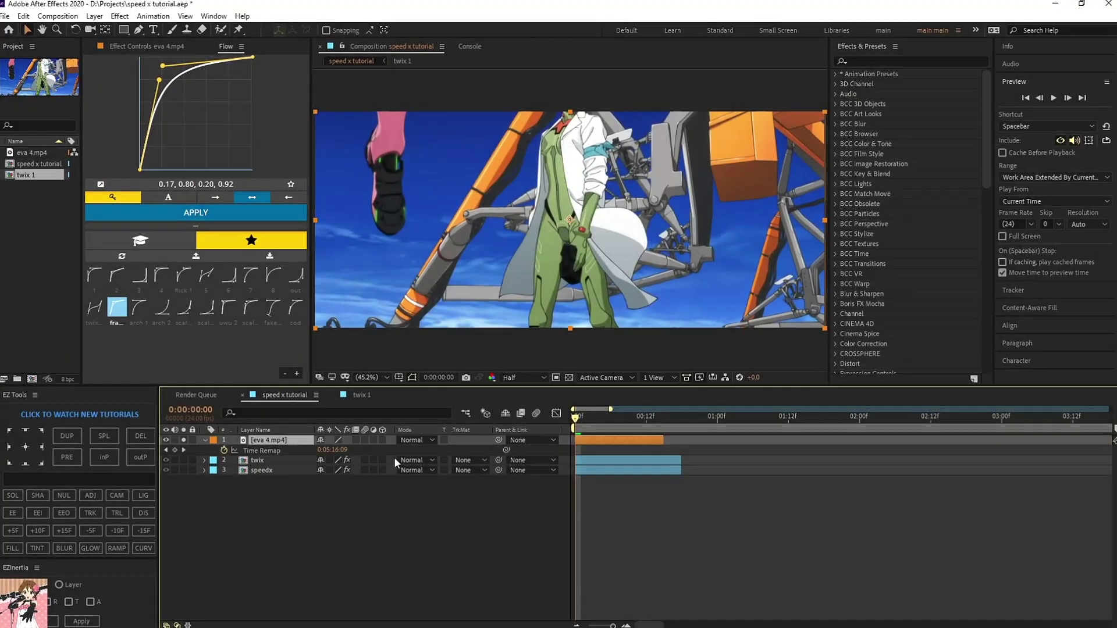
key(Page_Down)
click(174, 450)
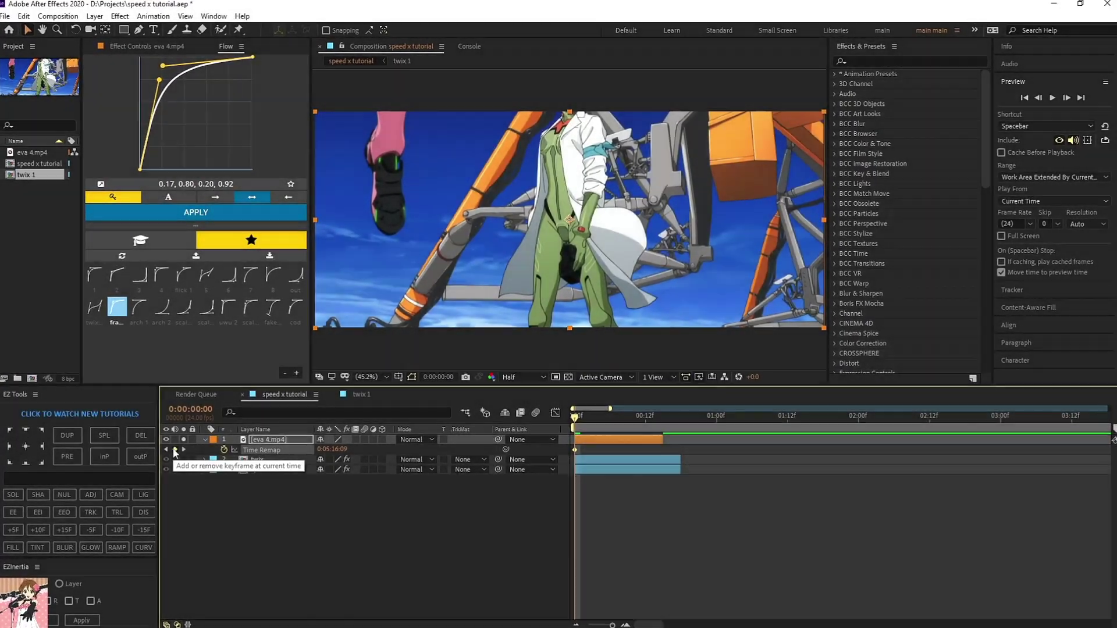
key(Page_Down)
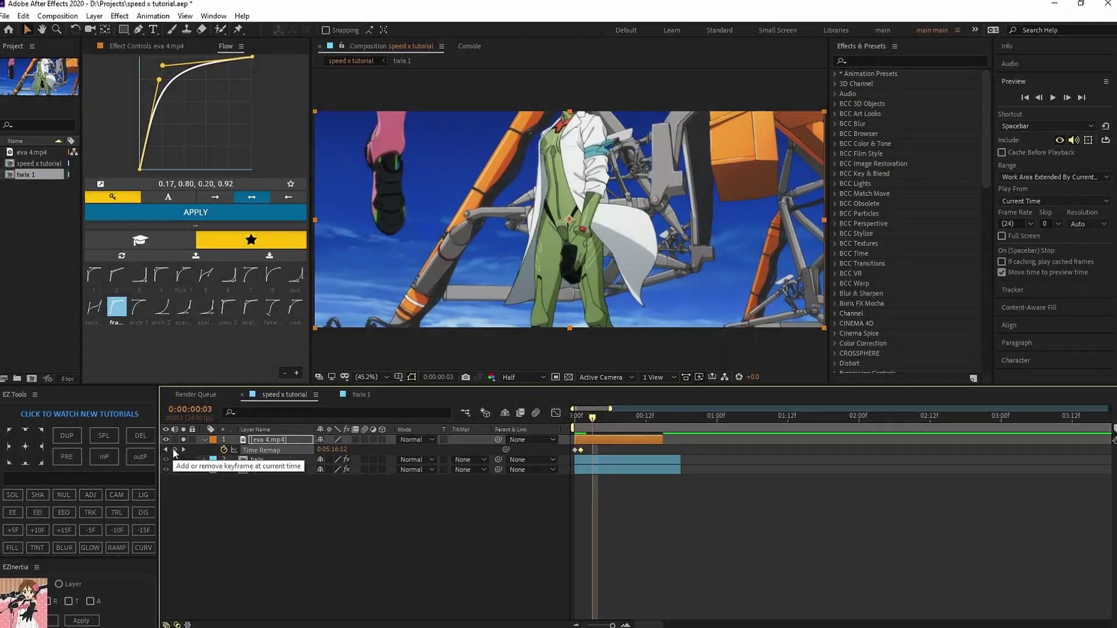
key(Page_Down)
key(Page_Down)
click(175, 450)
key(Page_Down)
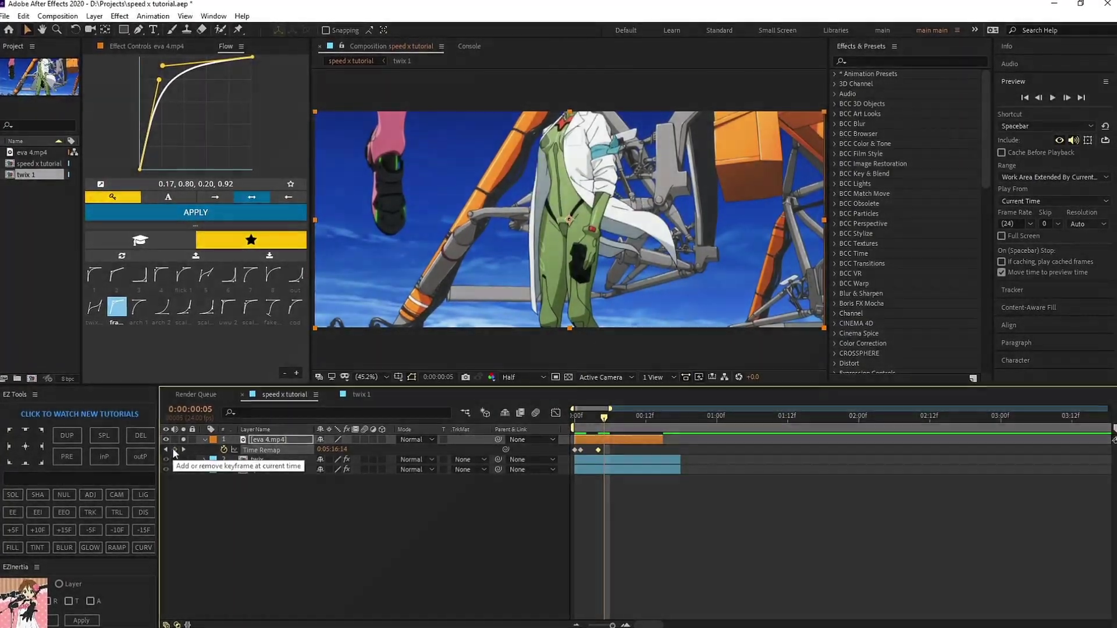
key(Page_Down)
Step through the following drawings of eva 4.mp4 and add Time Remap keyframes at frames 7 and 9
key(Page_Down)
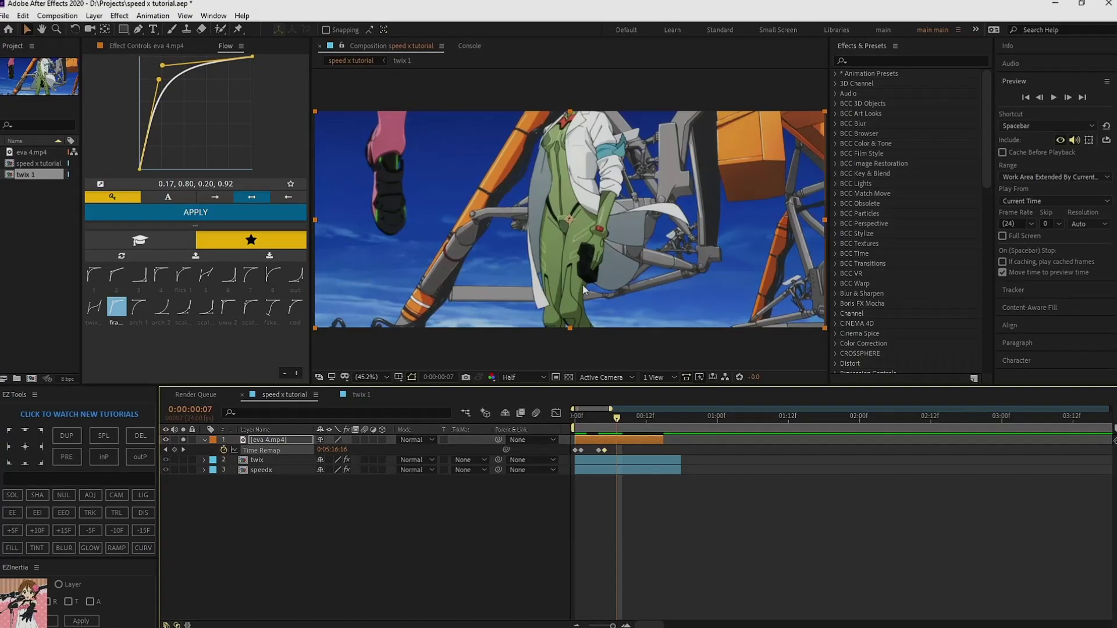
key(Page_Up)
key(Page_Up)
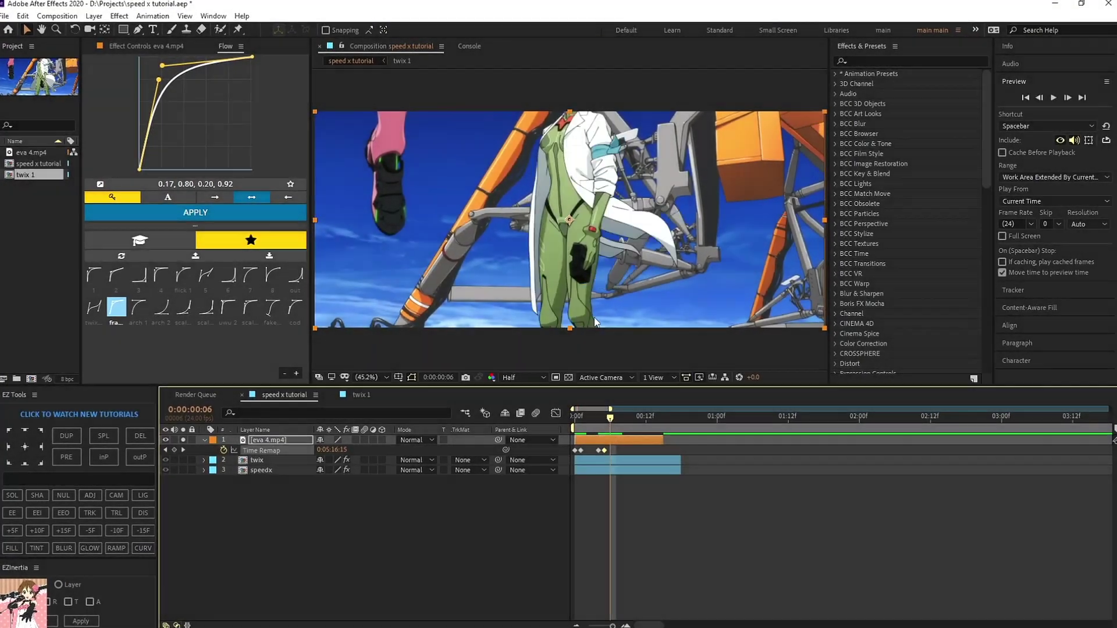
key(Page_Down)
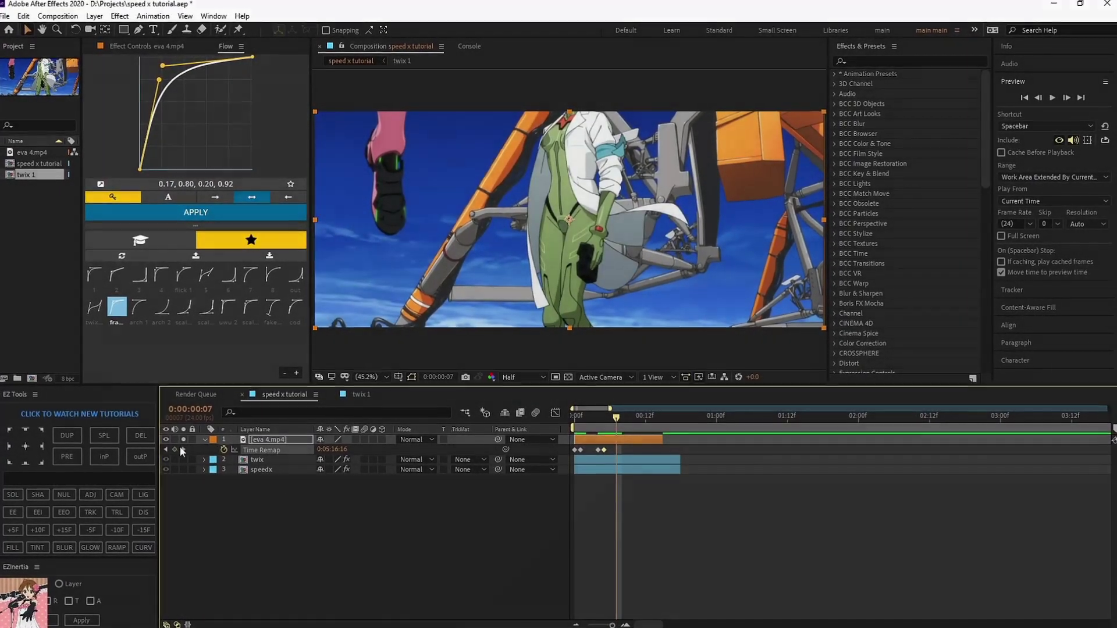
key(Page_Down)
key(Page_Down)
key(Page_Down)
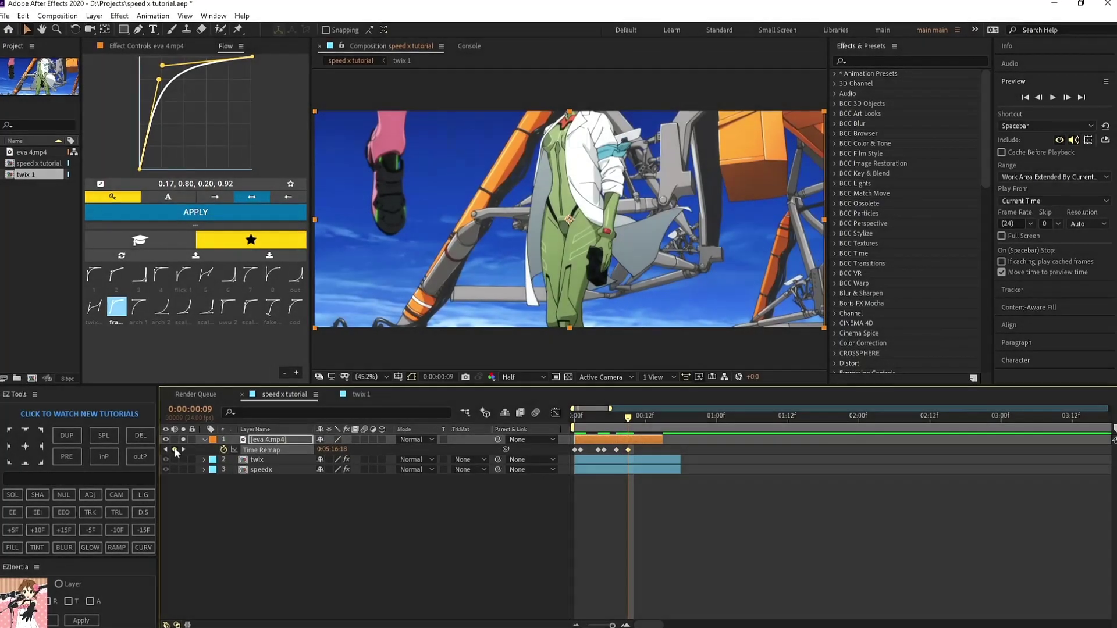
Add further Time Remap keyframes to eva 4.mp4 at frames 11 and 13
click(175, 450)
key(Page_Down)
click(175, 450)
key(Page_Down)
key(Page_Down)
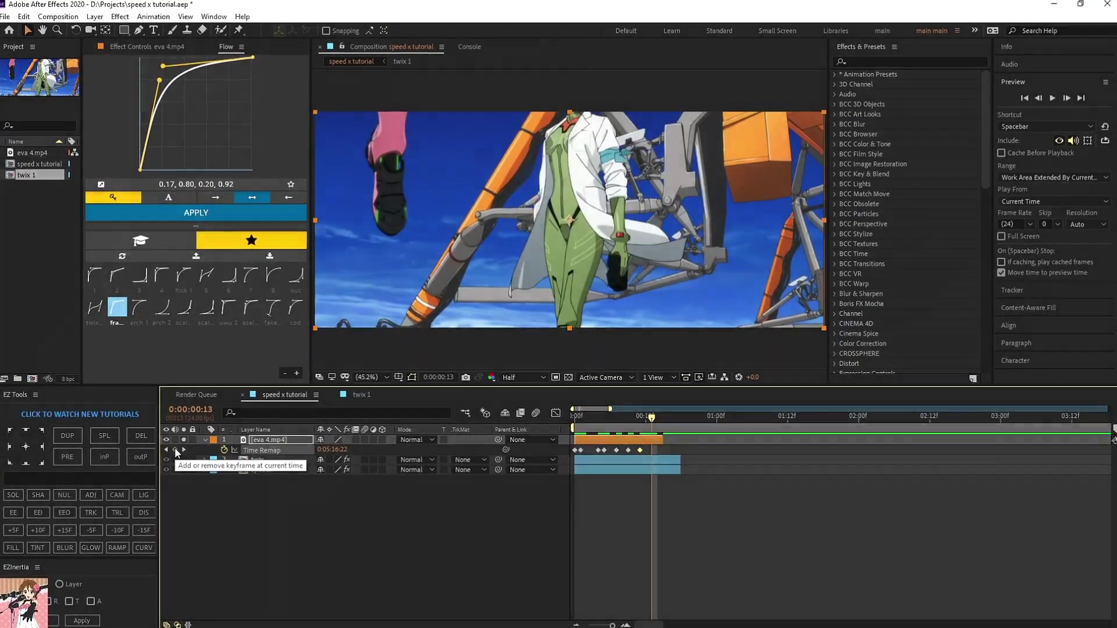
click(175, 450)
key(Page_Up)
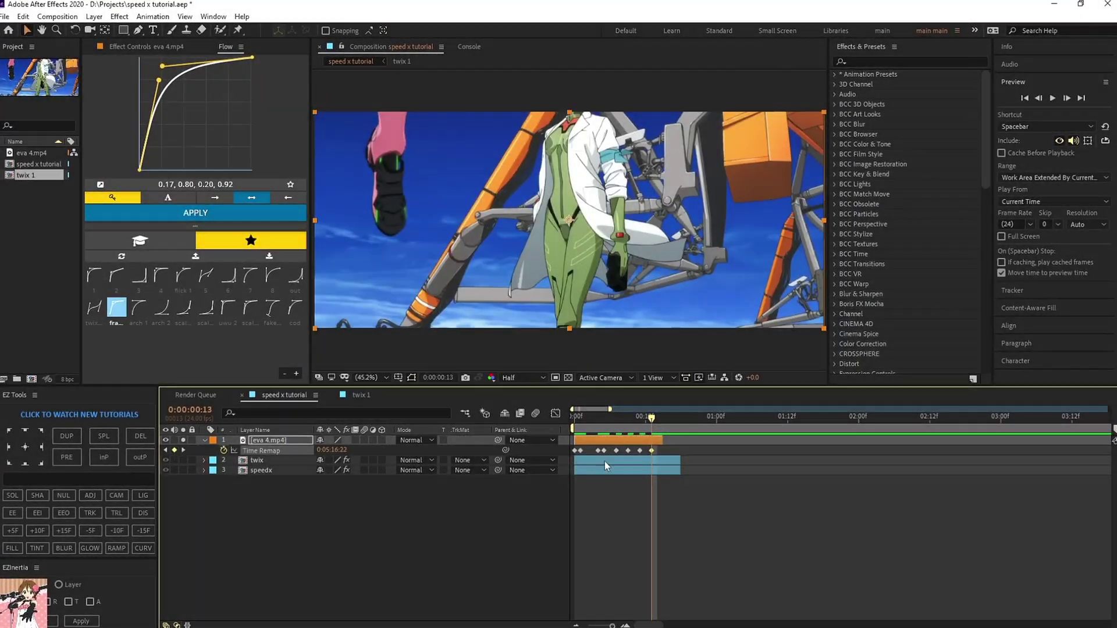
Shift the Time Remap keyframes of eva 4.mp4 earlier so they sit one frame apart from frame 0 to frame 7
key(=)
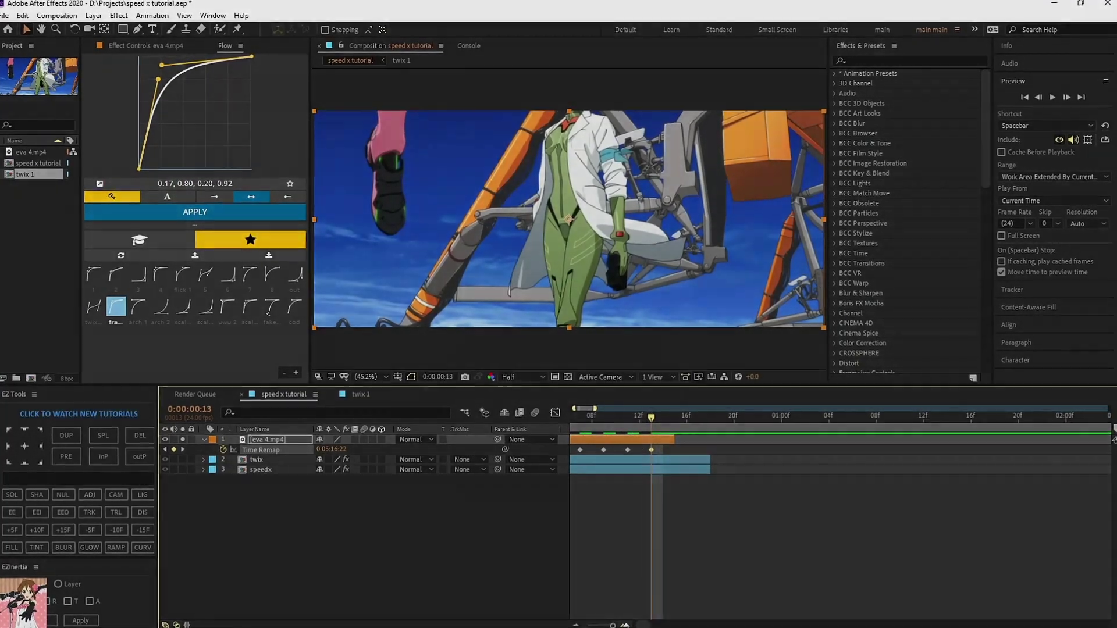
scroll(745, 467, left, 2)
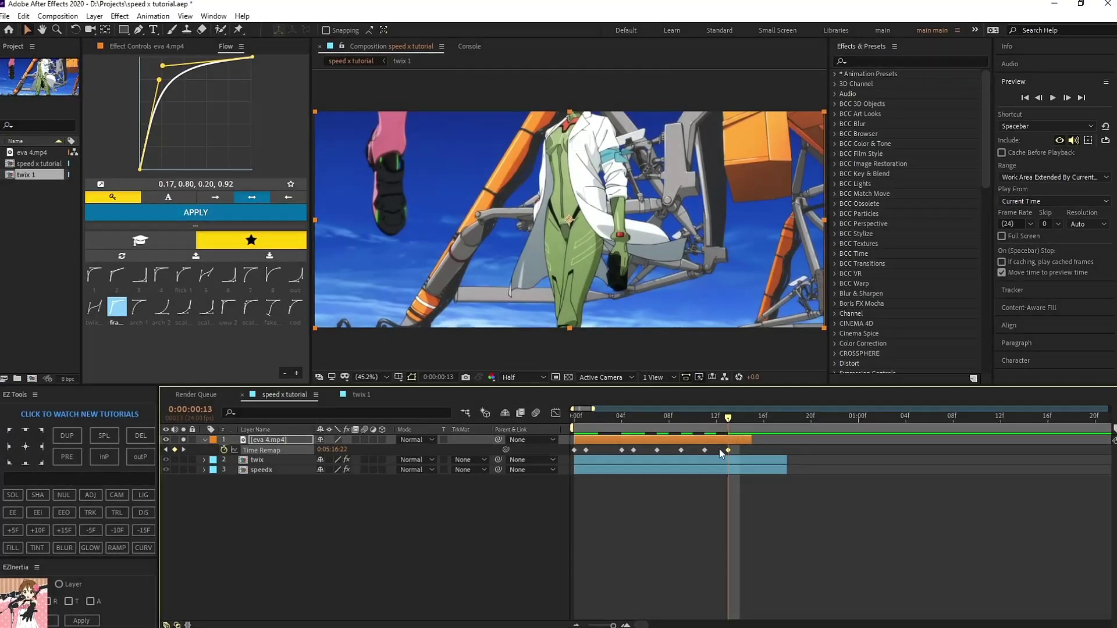
drag(741, 448, 605, 452)
shift+click(598, 451)
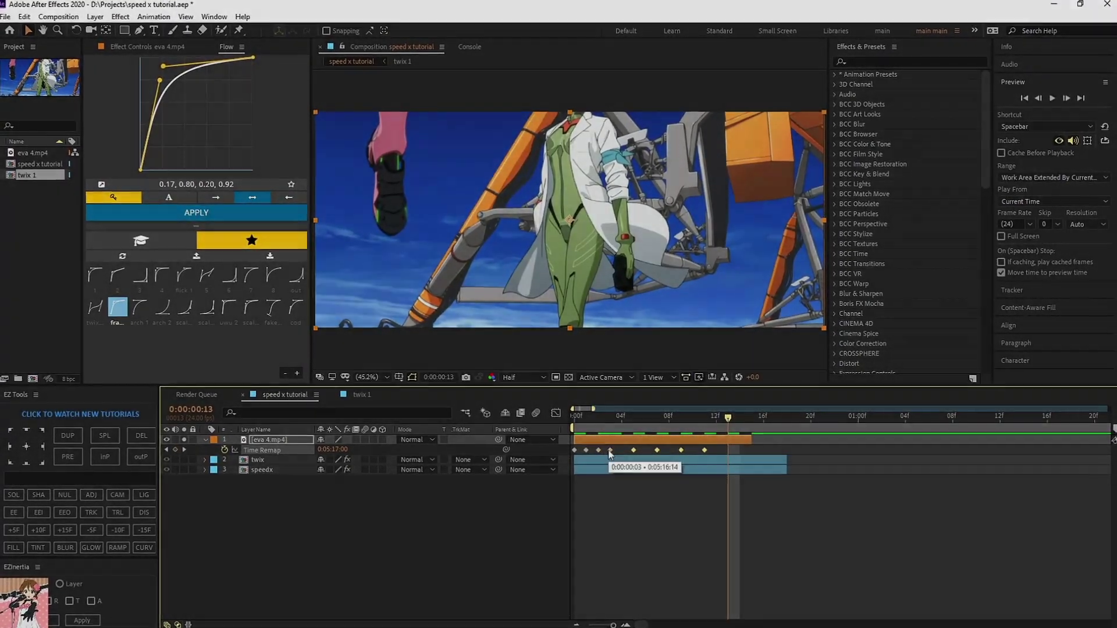
shift+click(609, 451)
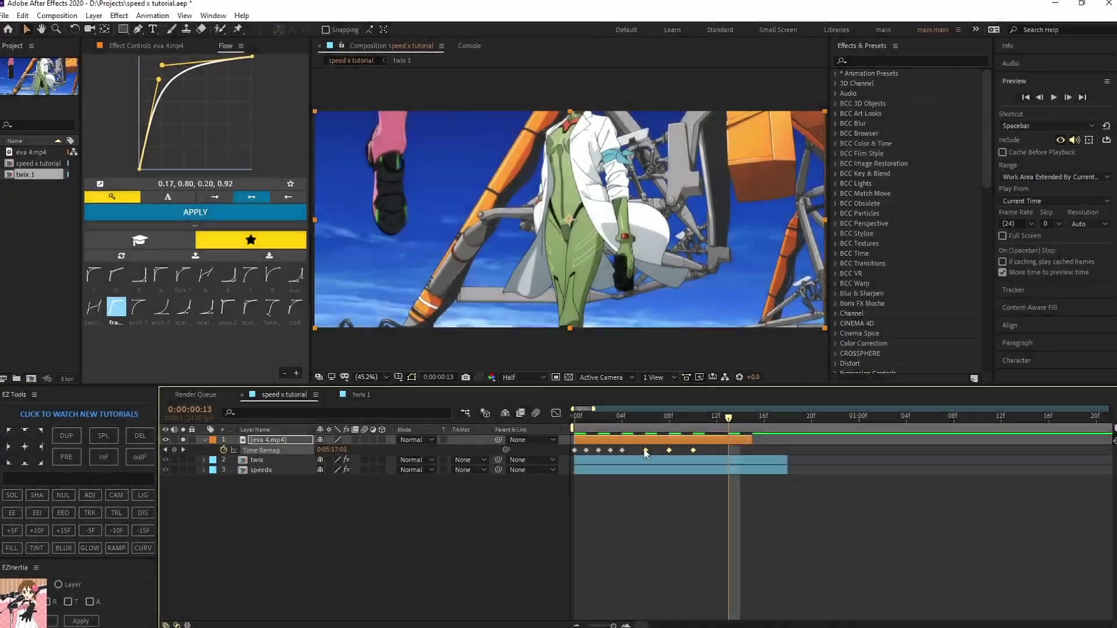
drag(623, 451, 656, 451)
shift+click(633, 451)
shift+click(645, 451)
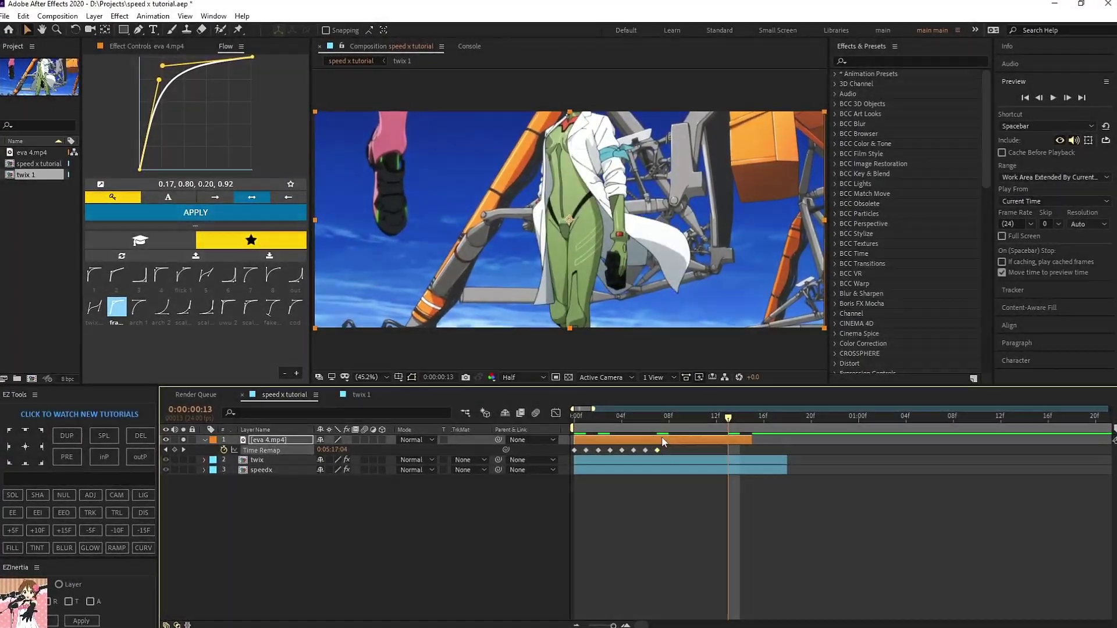
Continue through the clip after frame 7 and add Time Remap keyframes to eva 4.mp4 at frames 9, 11 and 13
click(665, 417)
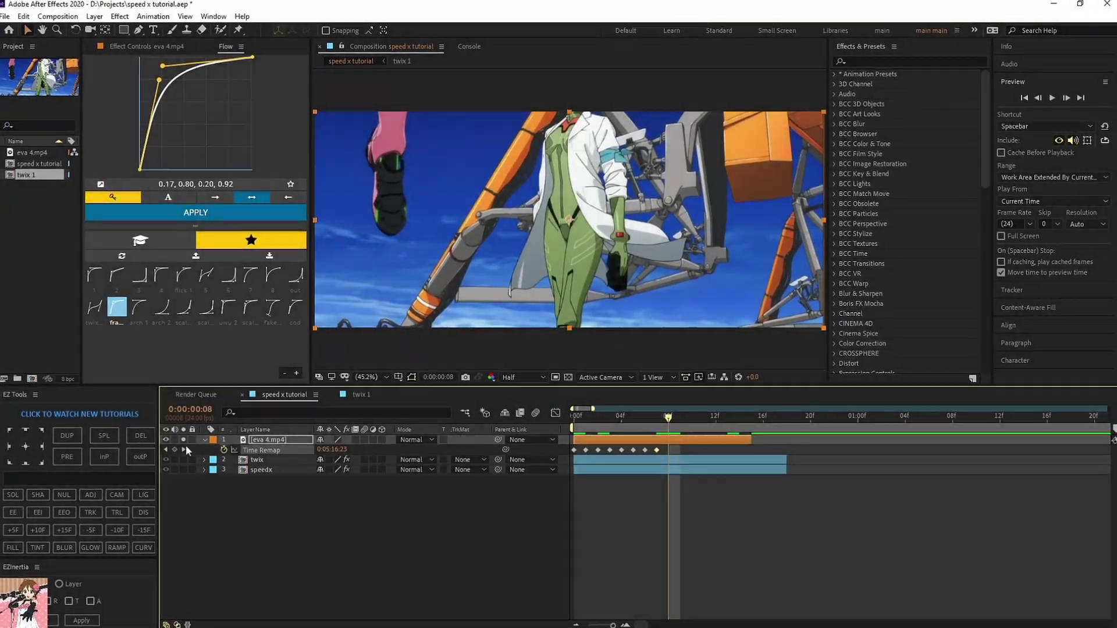
click(175, 450)
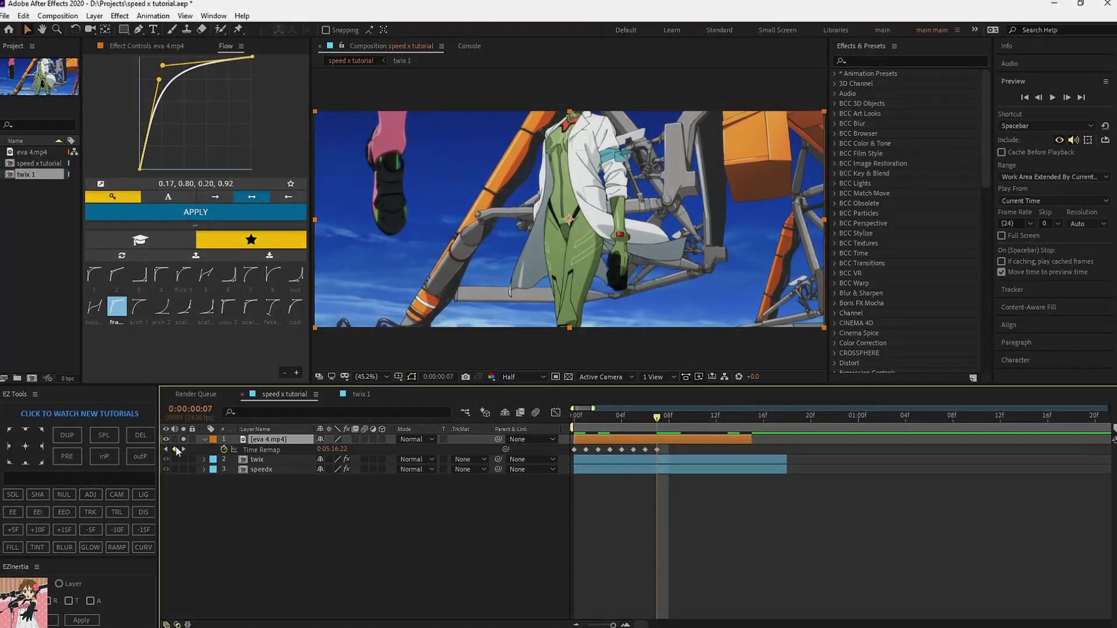
key(Page_Down)
click(176, 447)
key(Page_Down)
key(Page_Down)
click(175, 448)
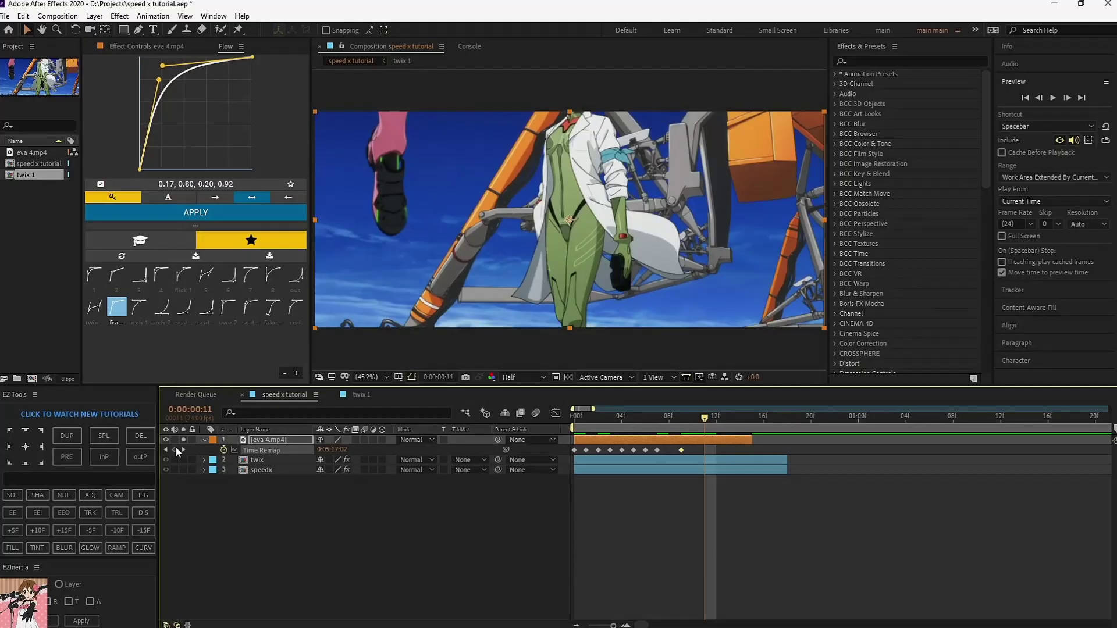
key(Page_Down)
key(Page_Down)
click(176, 449)
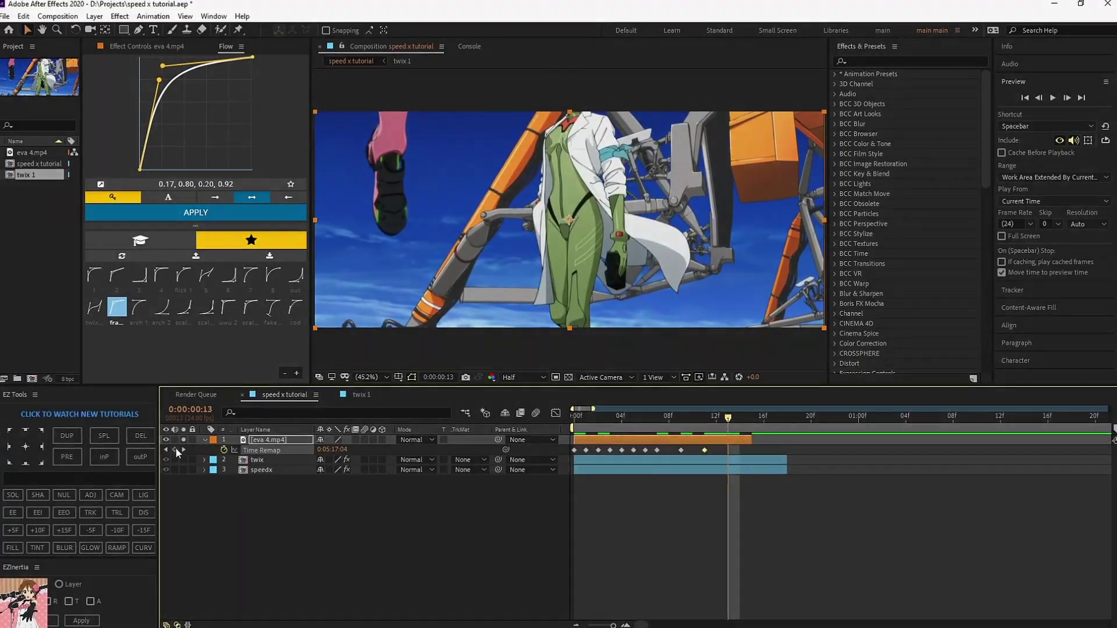
key(Page_Down)
key(Page_Down)
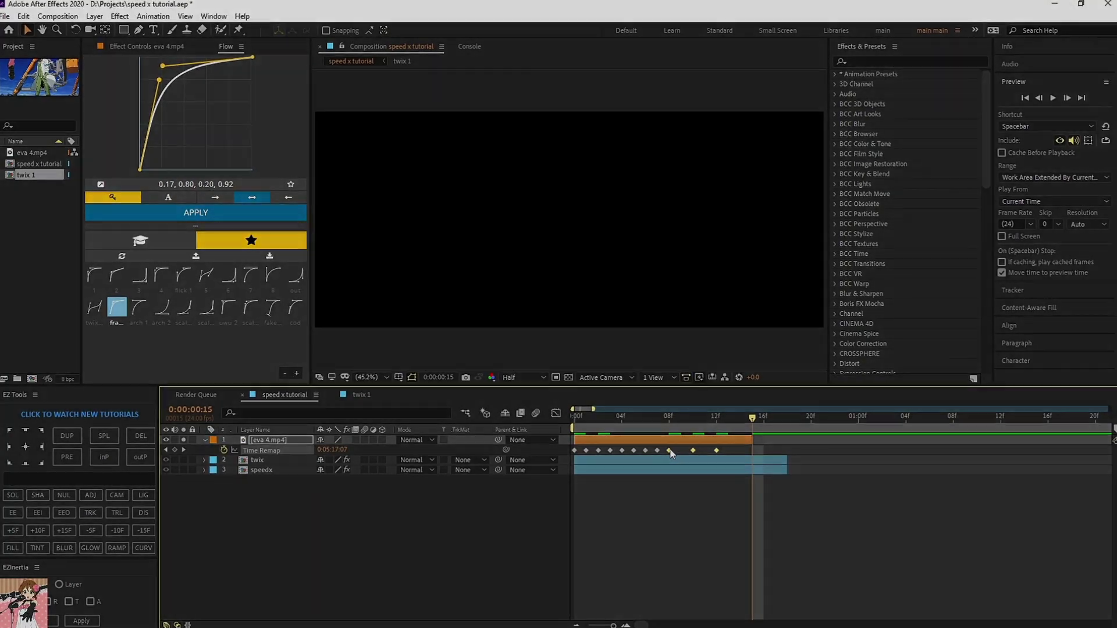
Shift the last two Time Remap keyframes of eva 4.mp4 earlier to frames 9 and 10, one frame apart from the others
click(692, 453)
click(683, 471)
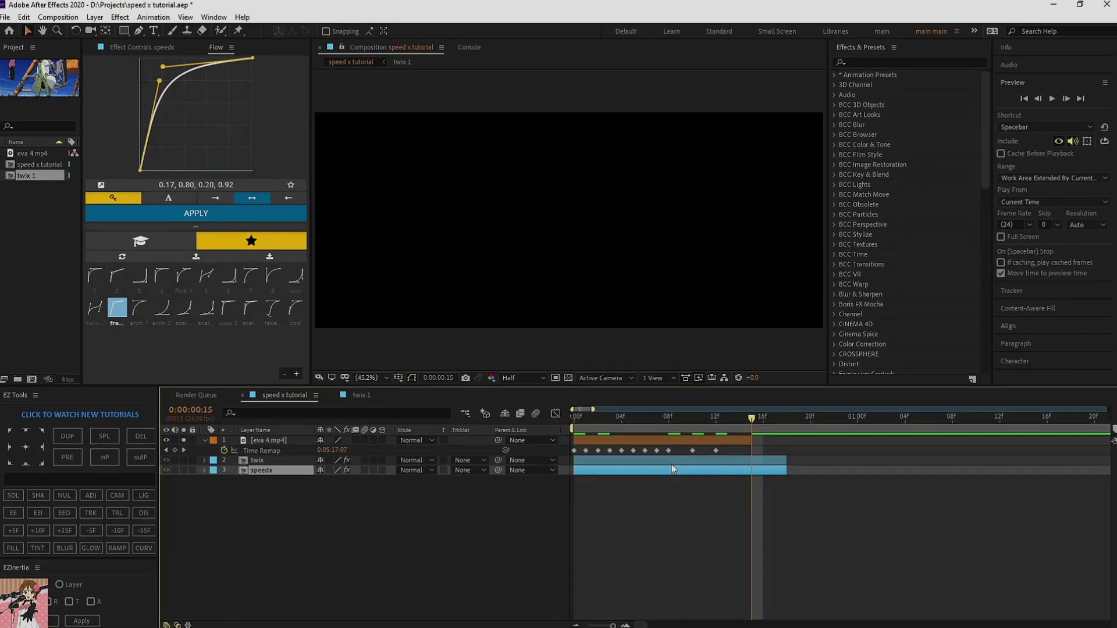
click(671, 462)
click(667, 469)
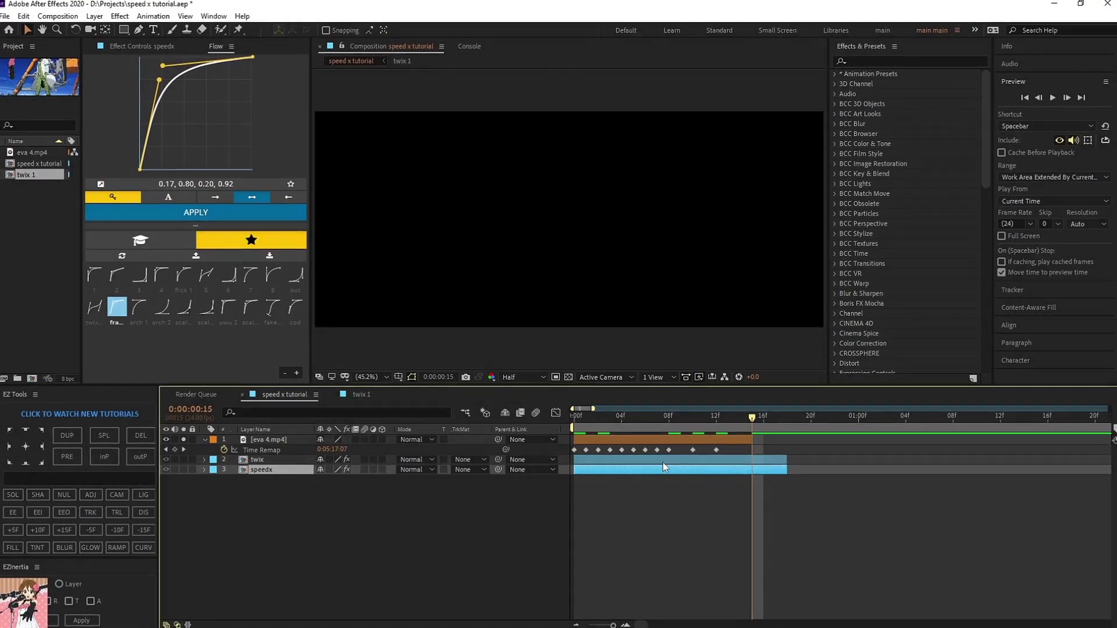
click(728, 453)
drag(736, 448, 698, 449)
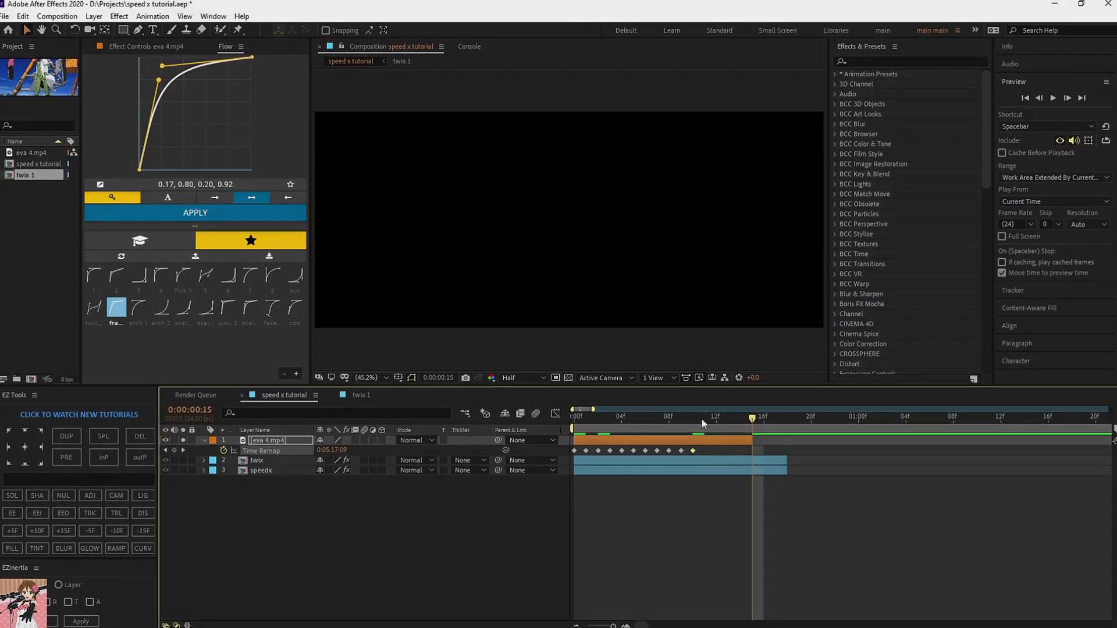
Split the eva 4.mp4 layer at frame 11, delete the remainder after it and save the project
click(703, 413)
key(ctrl+shift+d)
key(Delete)
key(ctrl+s)
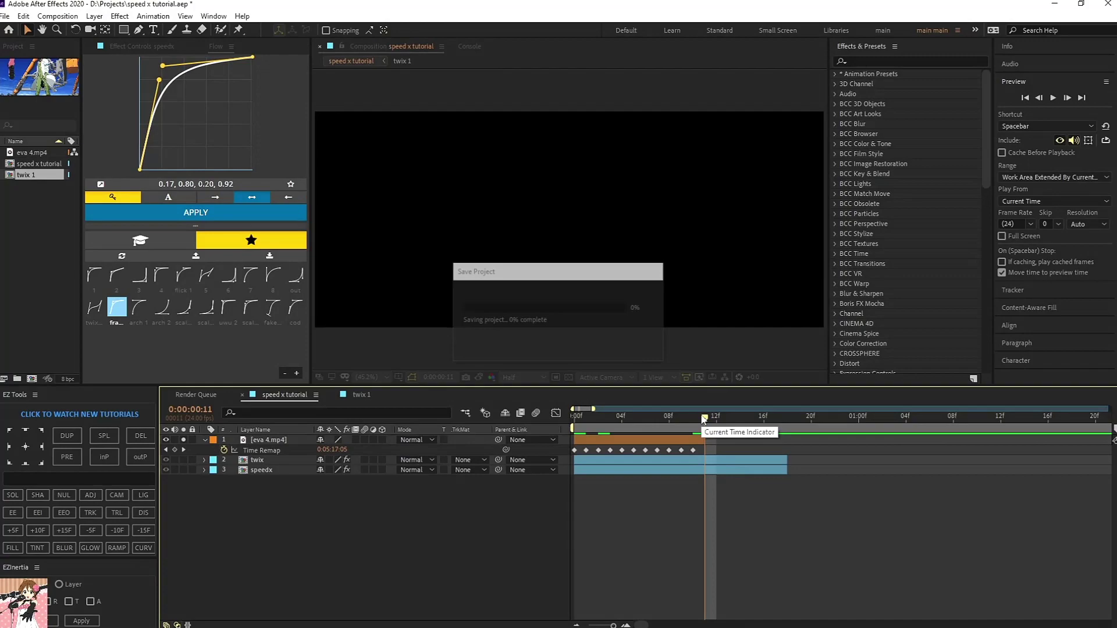
Return to frame 0 and pre-compose the eva 4.mp4 layer as "speed x", moving all attributes into the new composition
drag(703, 418, 573, 419)
click(587, 440)
key(ctrl+shift+c)
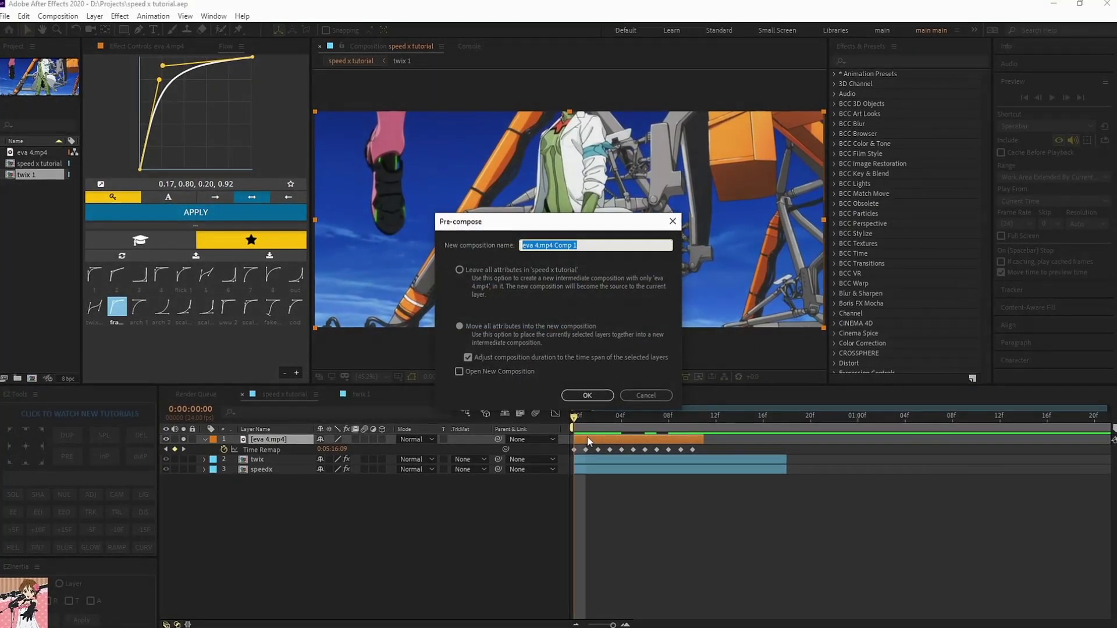
text(speed x)
key(Return)
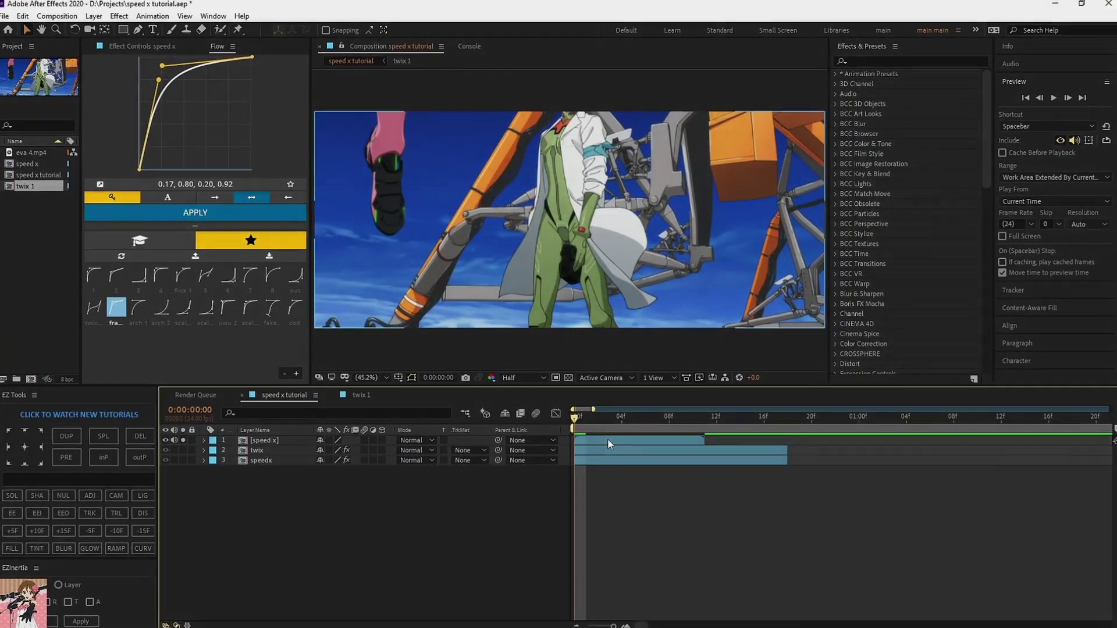
Enable time remapping on the speed x layer and apply the SpeedX effect to it
key(ctrl+alt+t)
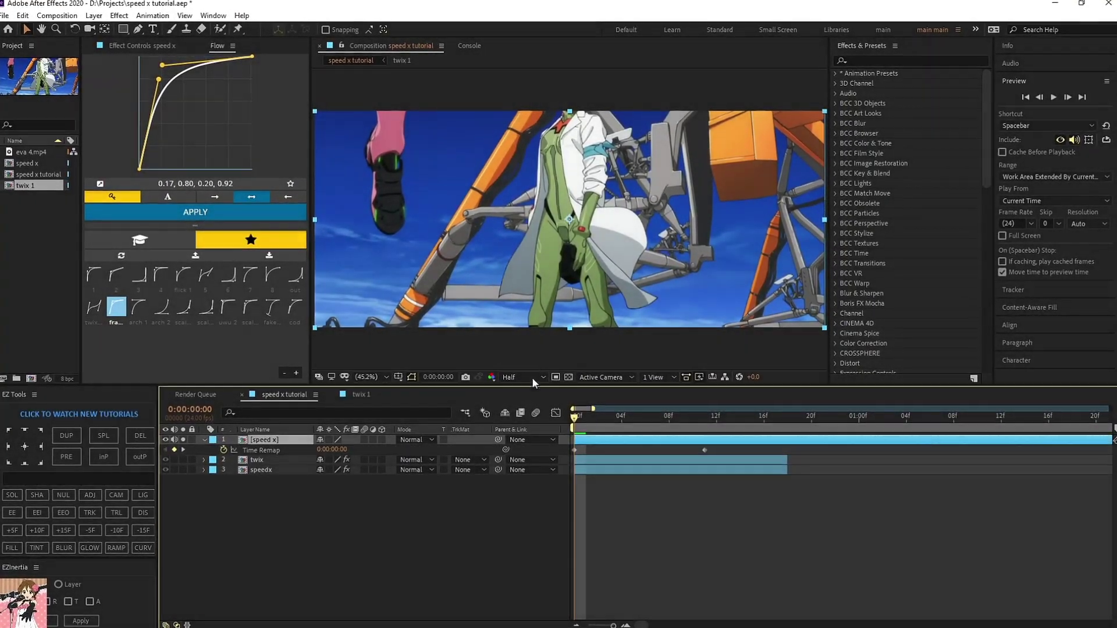
click(268, 450)
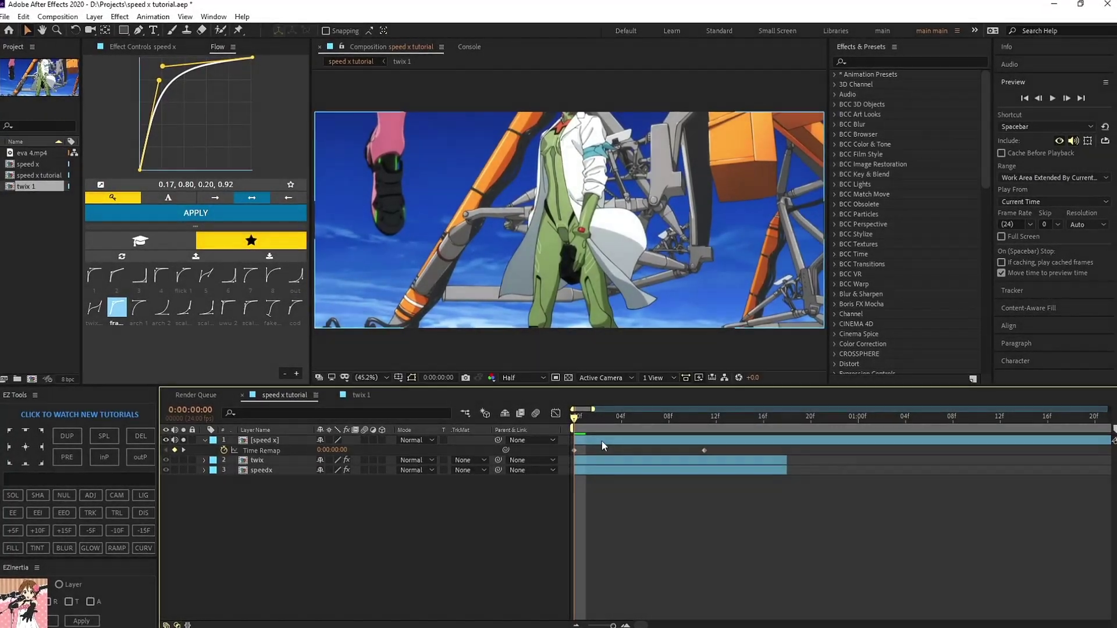
click(602, 440)
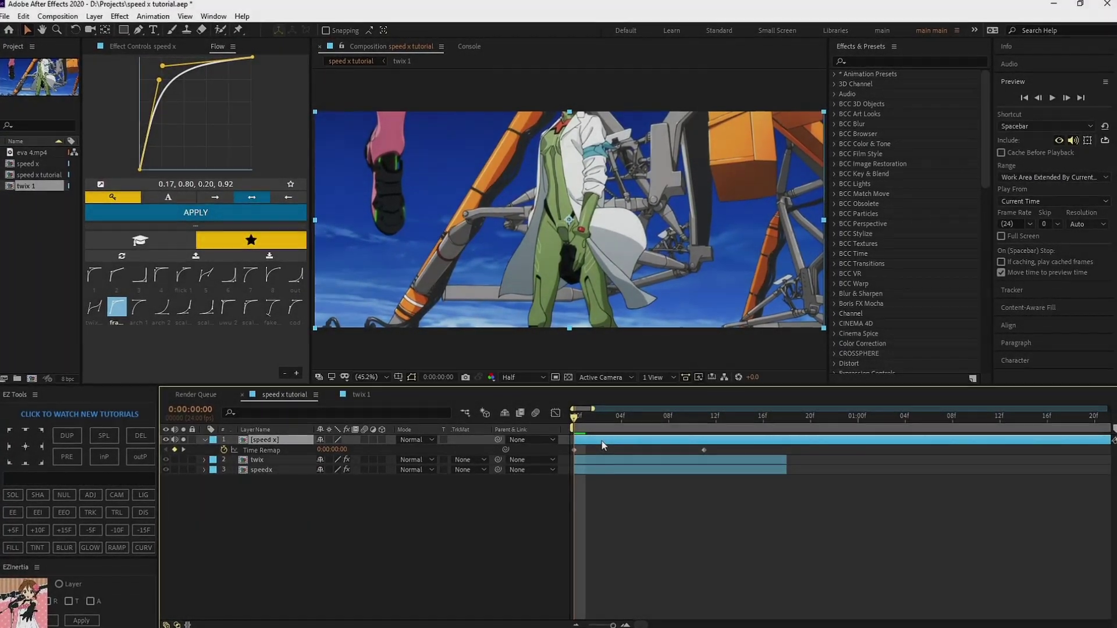
key(ctrl+space)
text(spe)
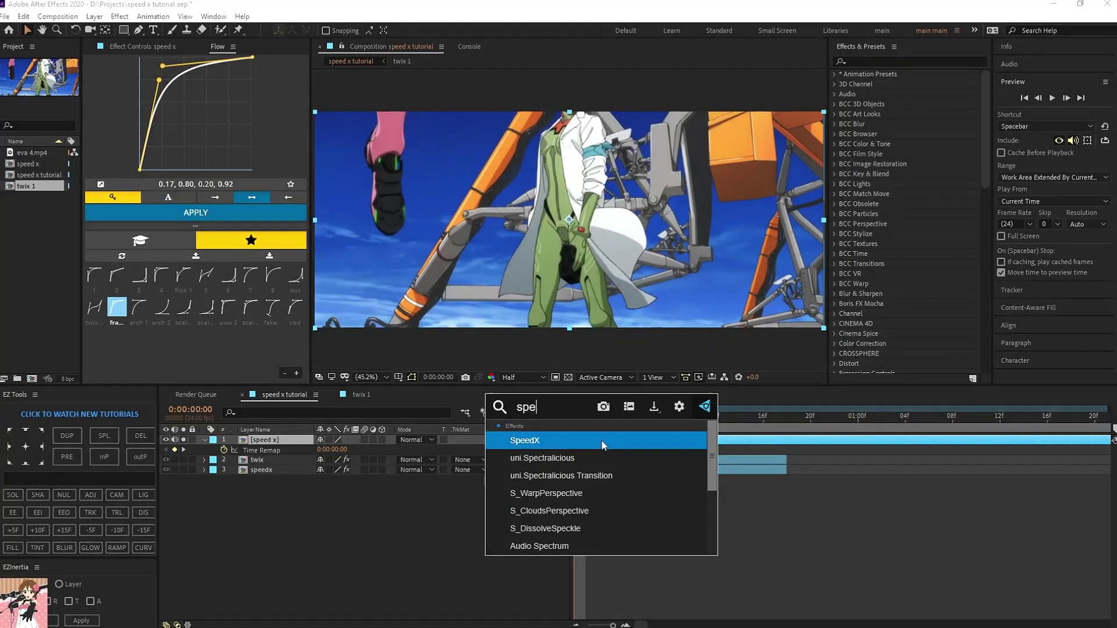
key(Return)
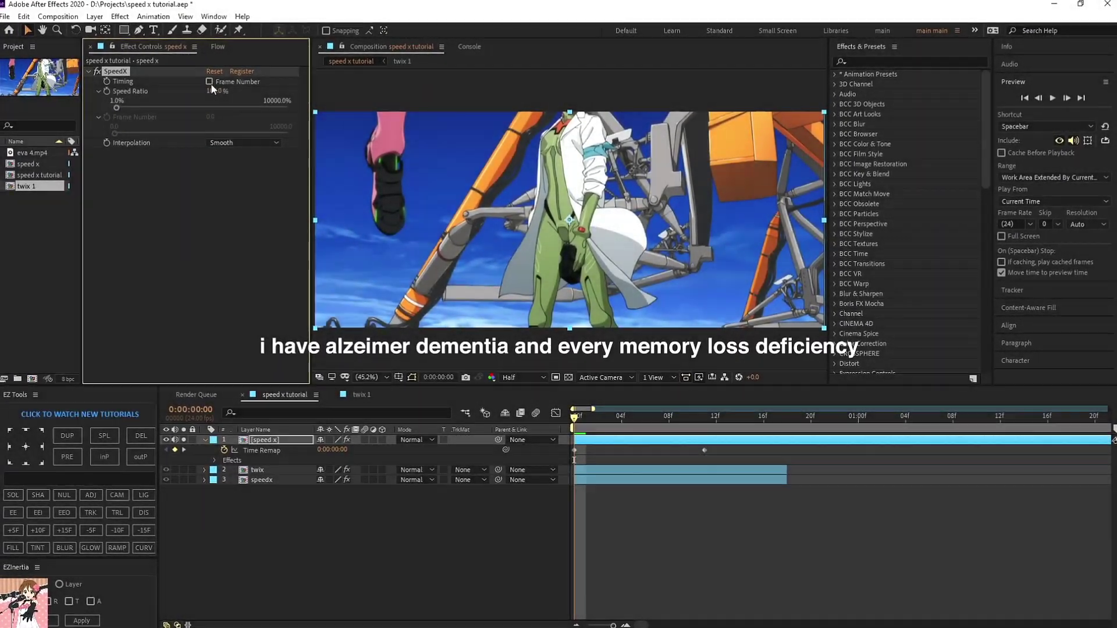
Switch SpeedX timing to Frame Number at frame 0 and reveal the effect's modified properties under the speed x layer
click(208, 82)
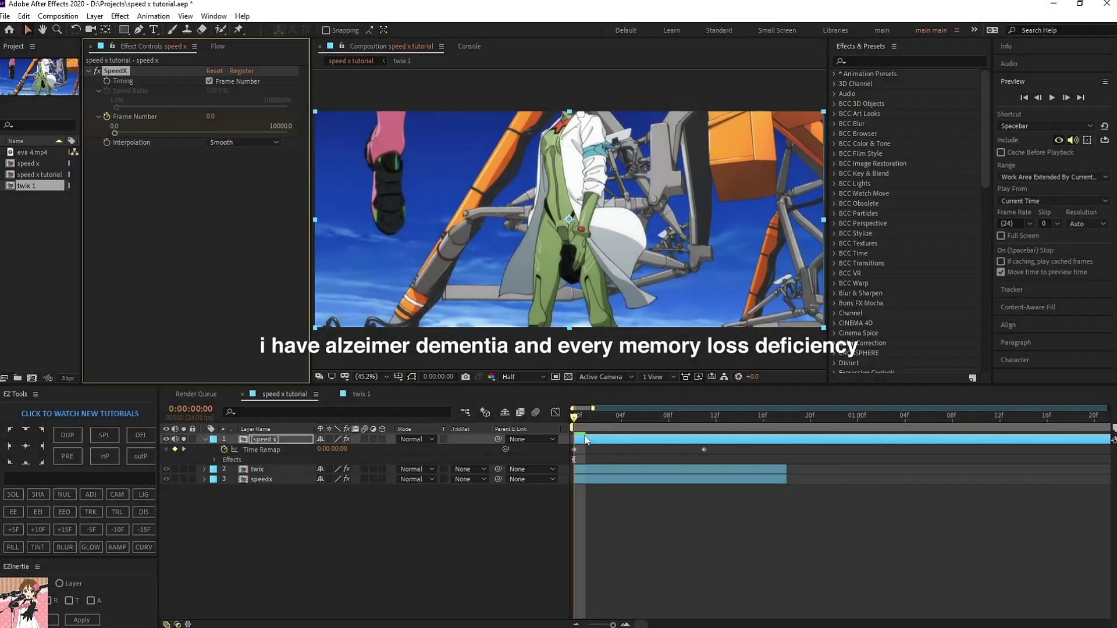
click(582, 442)
key(u)
key(u)
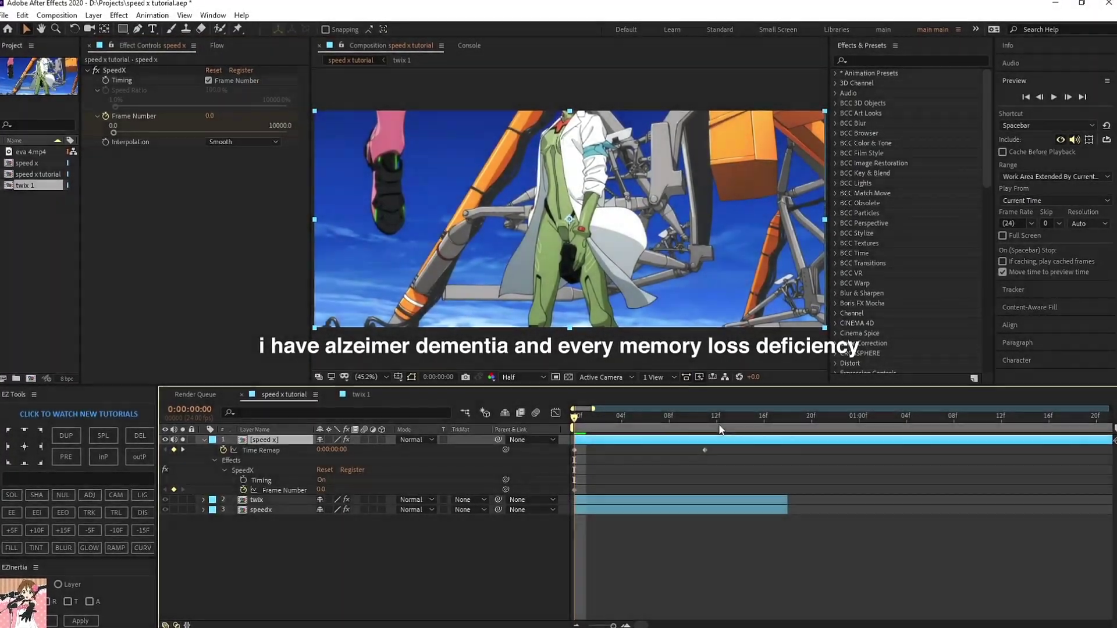
Add a SpeedX Frame Number keyframe with the value 13 at frame 17
drag(763, 419, 776, 419)
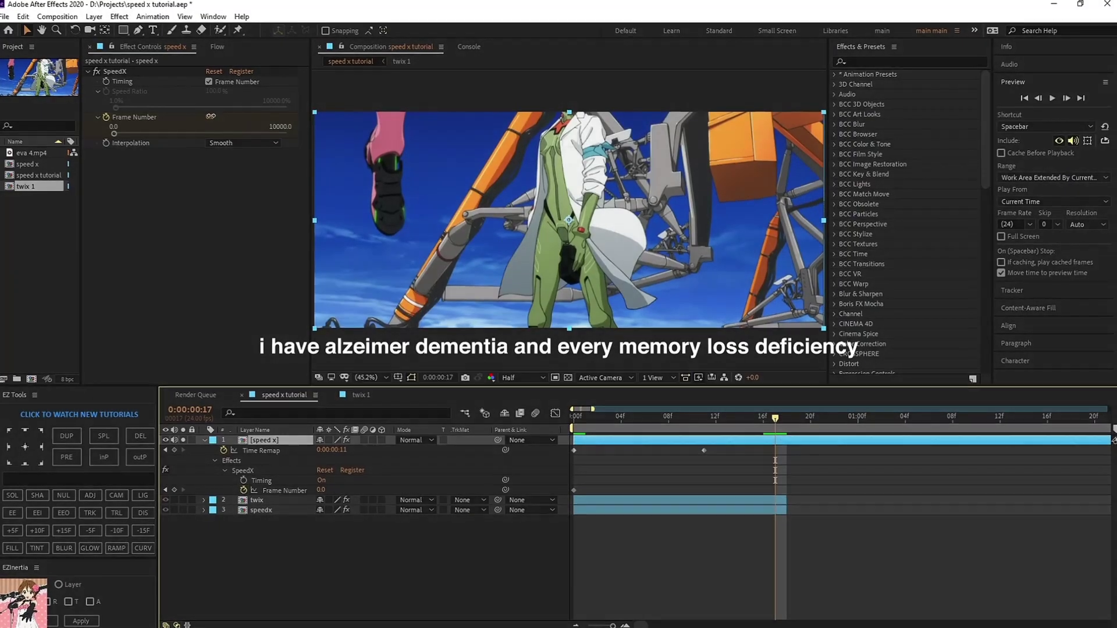
click(212, 117)
text(13)
key(Return)
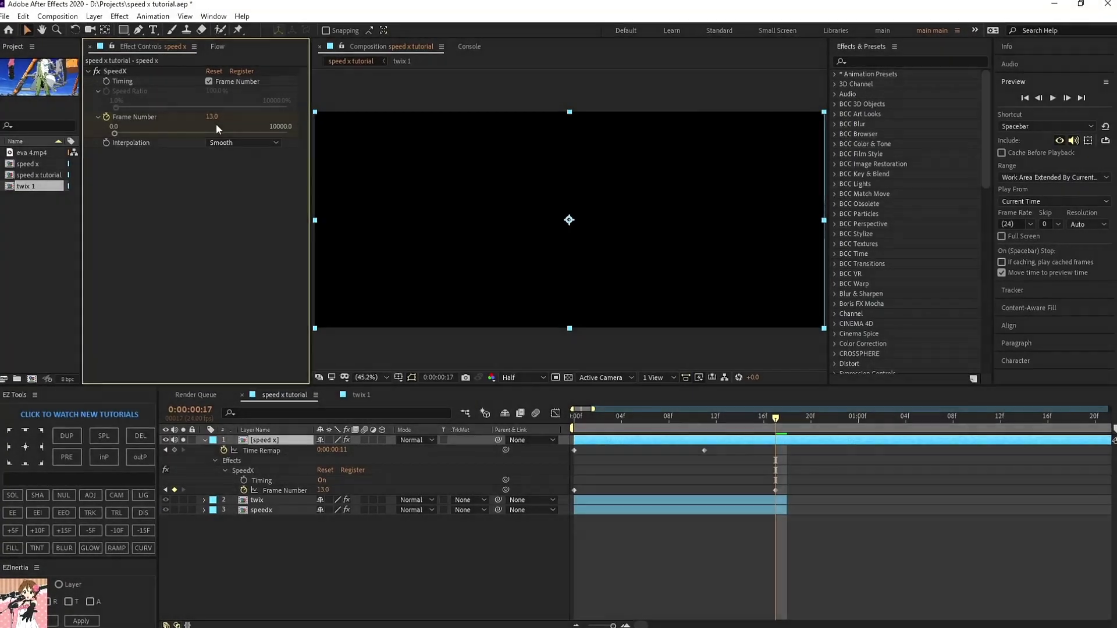
Lower the Frame Number keyframe at frame 17, trying 12 and 11 and settling on 10
click(214, 118)
text(12)
key(Return)
click(217, 117)
text(11)
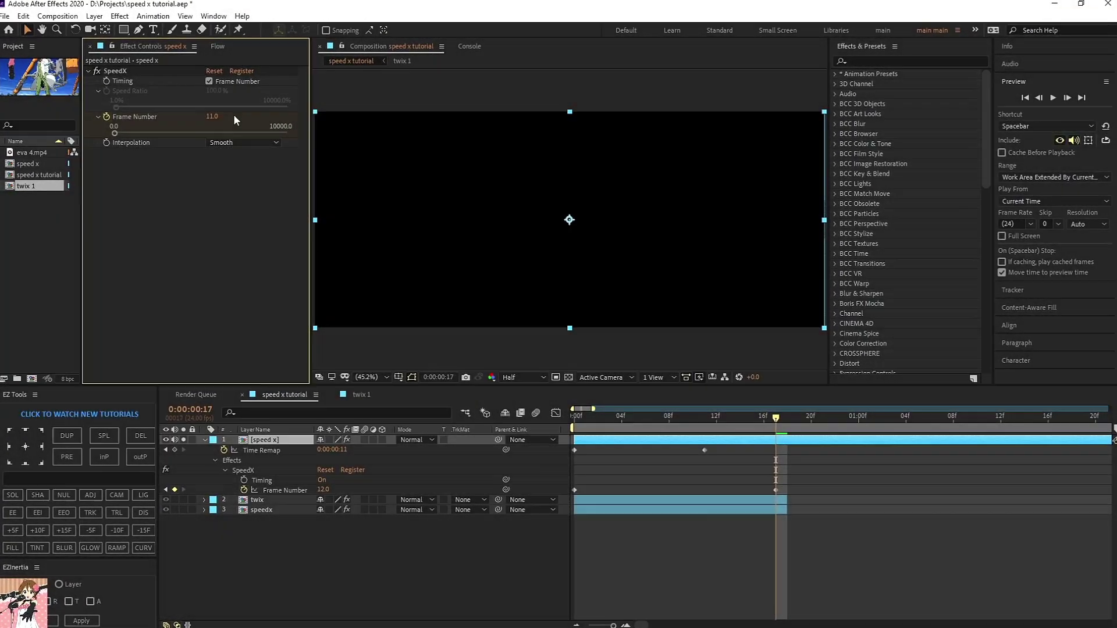
key(Return)
click(221, 114)
text(10)
key(Return)
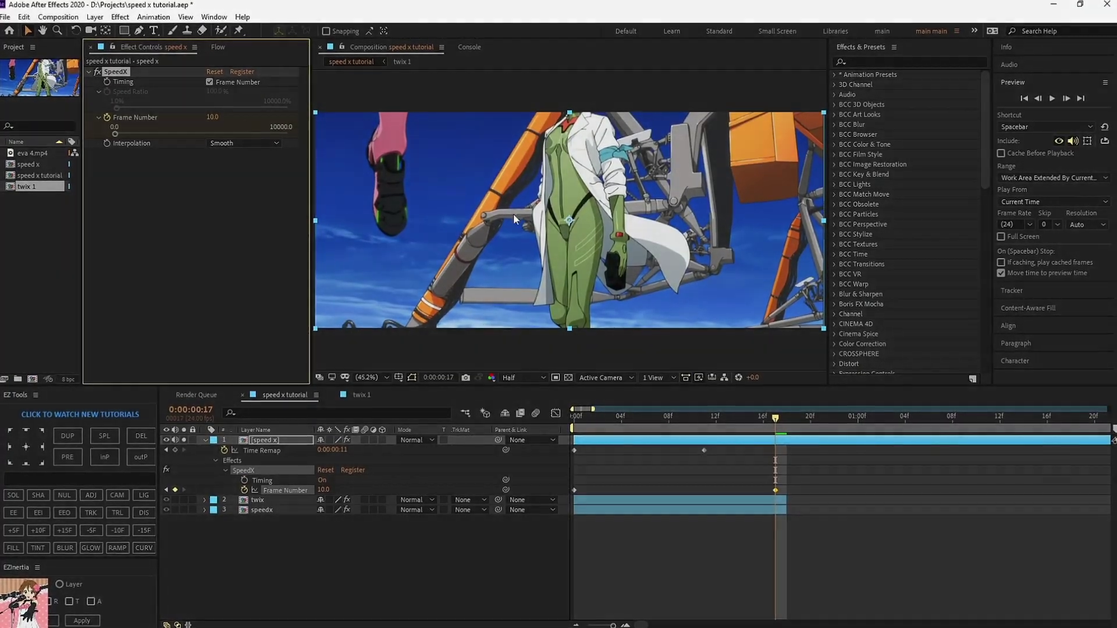
Move the end Frame Number keyframe to frame 18, apply the 0.17, 0.80, 0.20, 0.92 Flow curve to both keyframes and preview from the start
drag(776, 489, 569, 495)
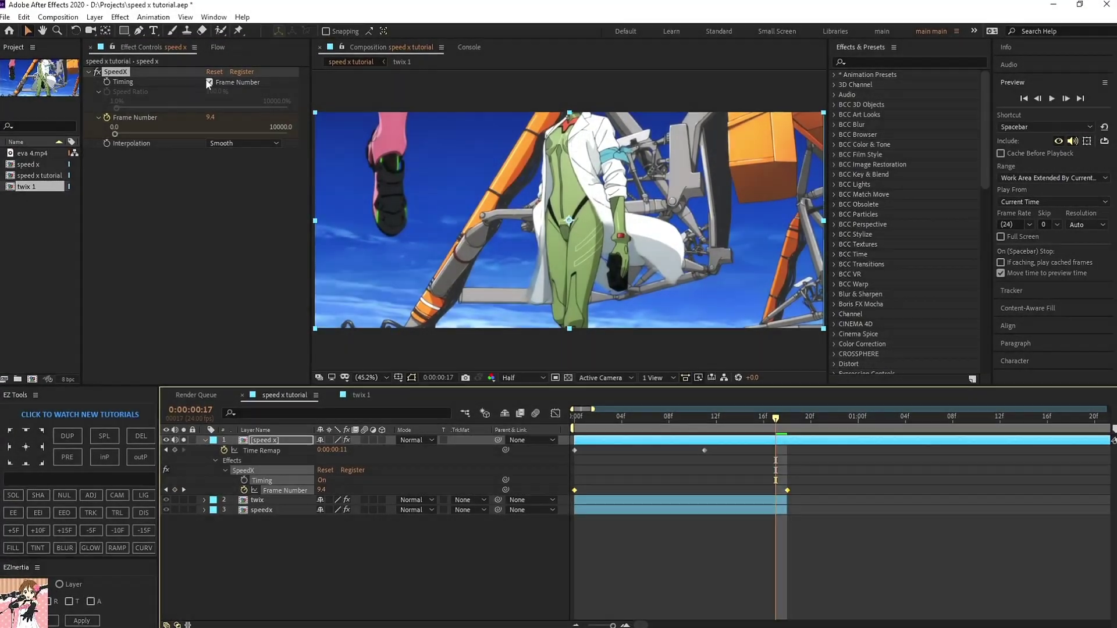
click(222, 47)
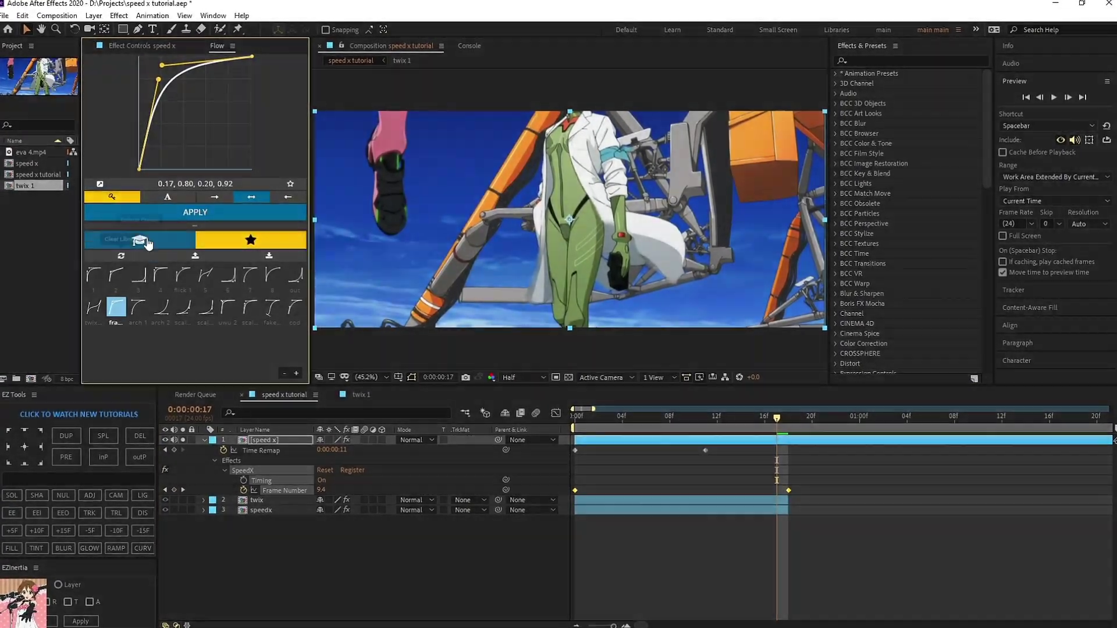
click(196, 212)
drag(585, 415, 574, 417)
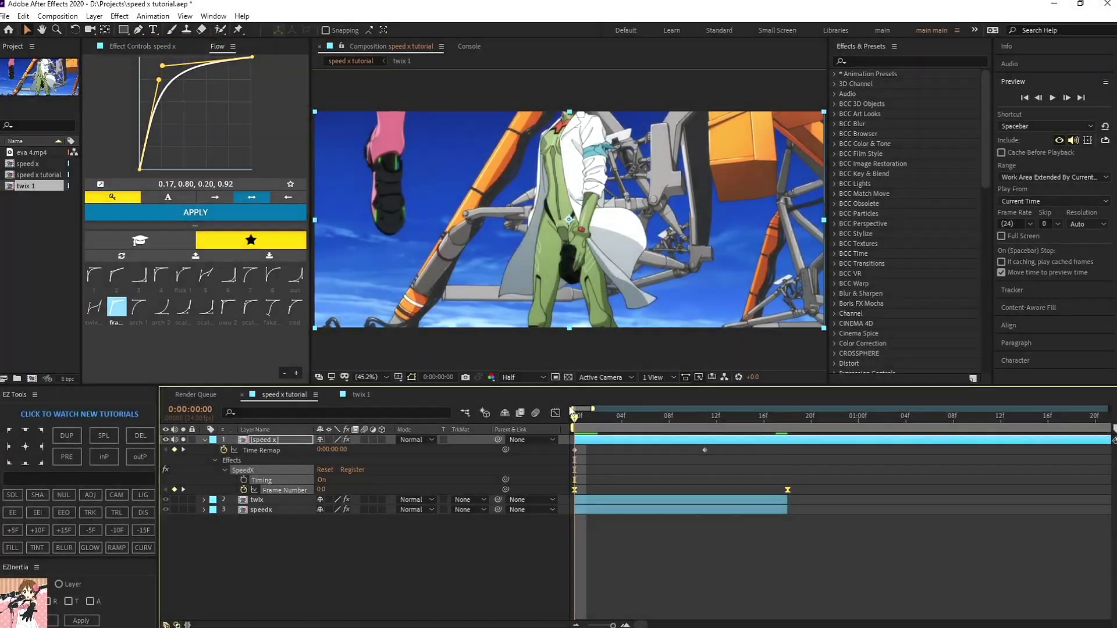
key(space)
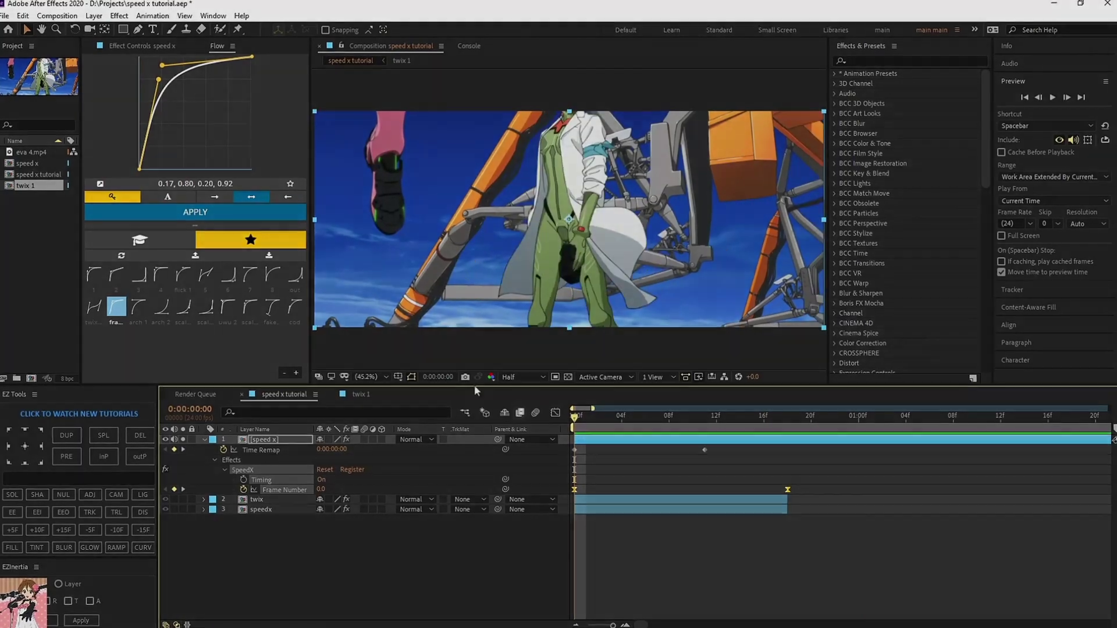
Reshape the Frame Number value graph into a fast-slow-fast curve by pulling the end keyframe's handle down, preview it and save
click(555, 413)
drag(576, 509, 649, 619)
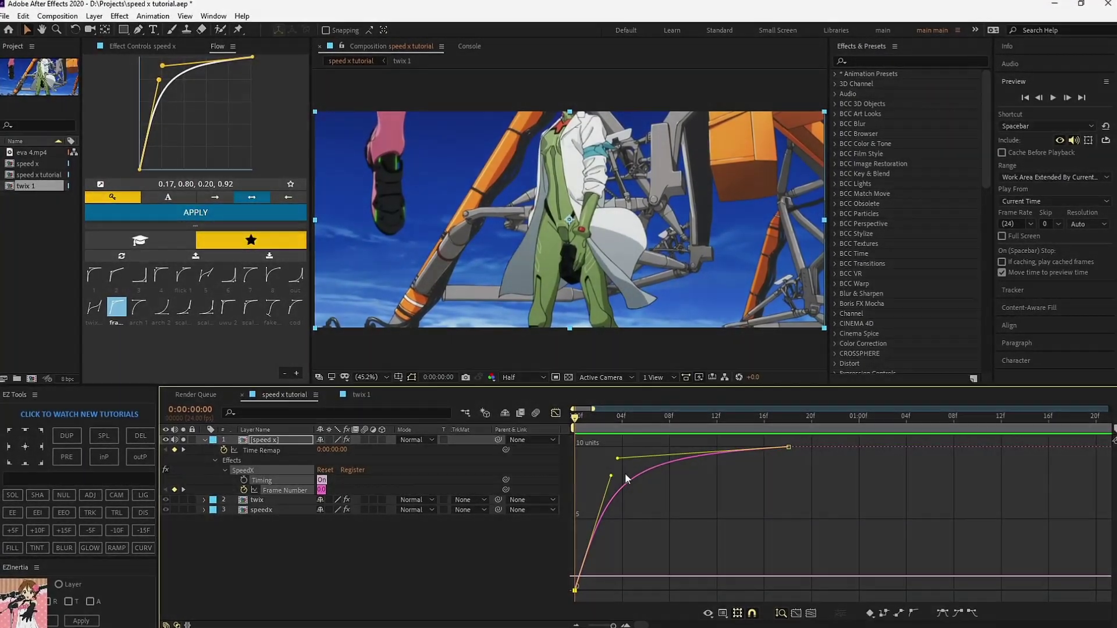
drag(618, 459, 765, 584)
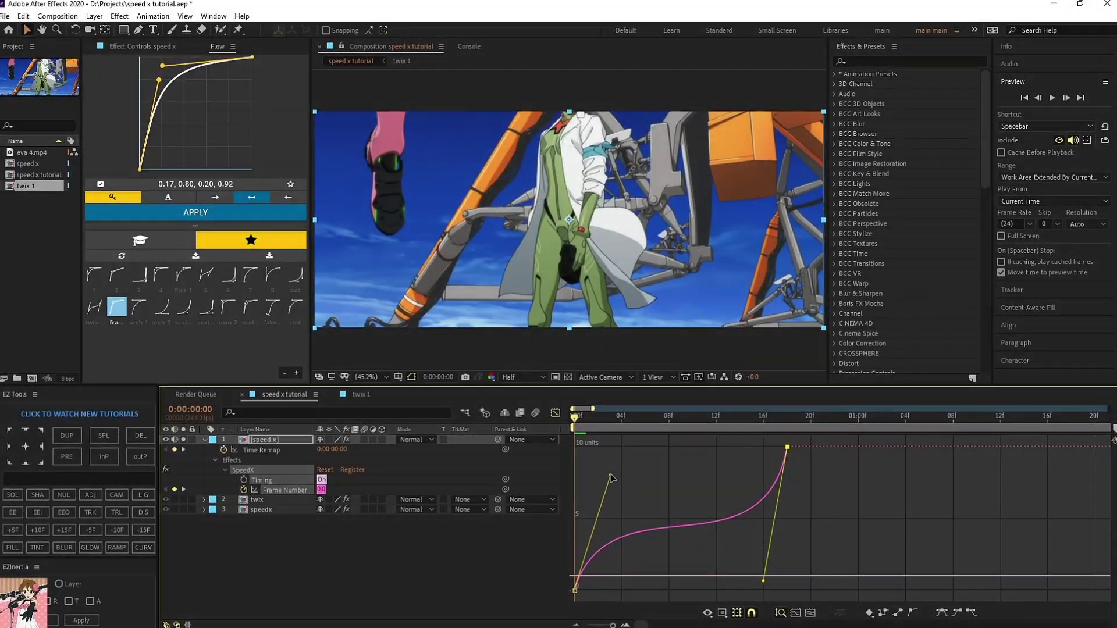
key(space)
key(ctrl+s)
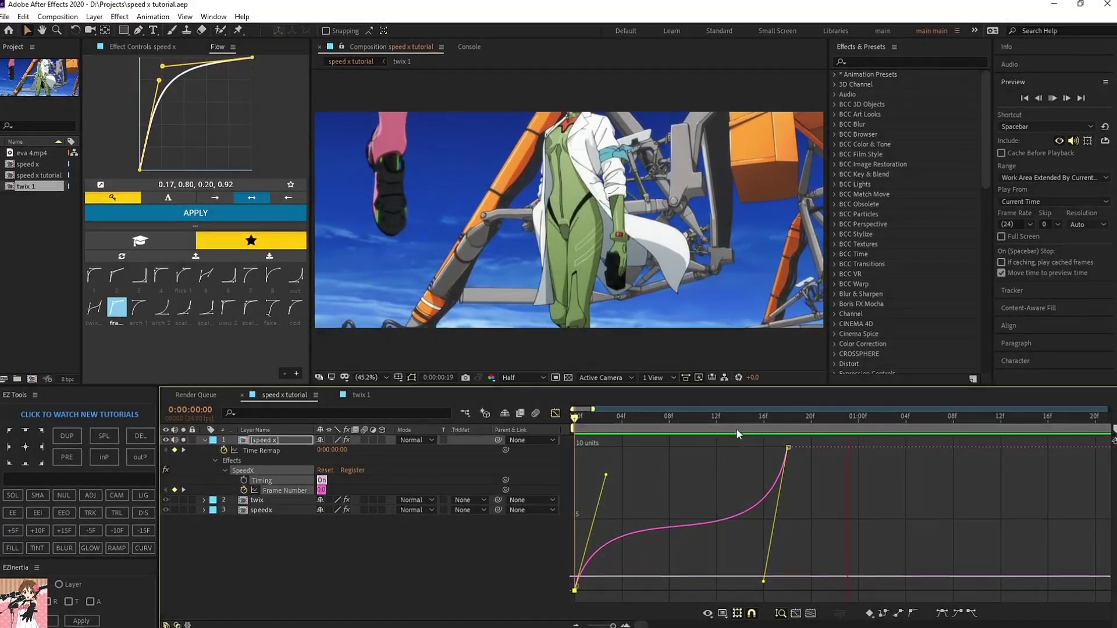
key(space)
click(555, 413)
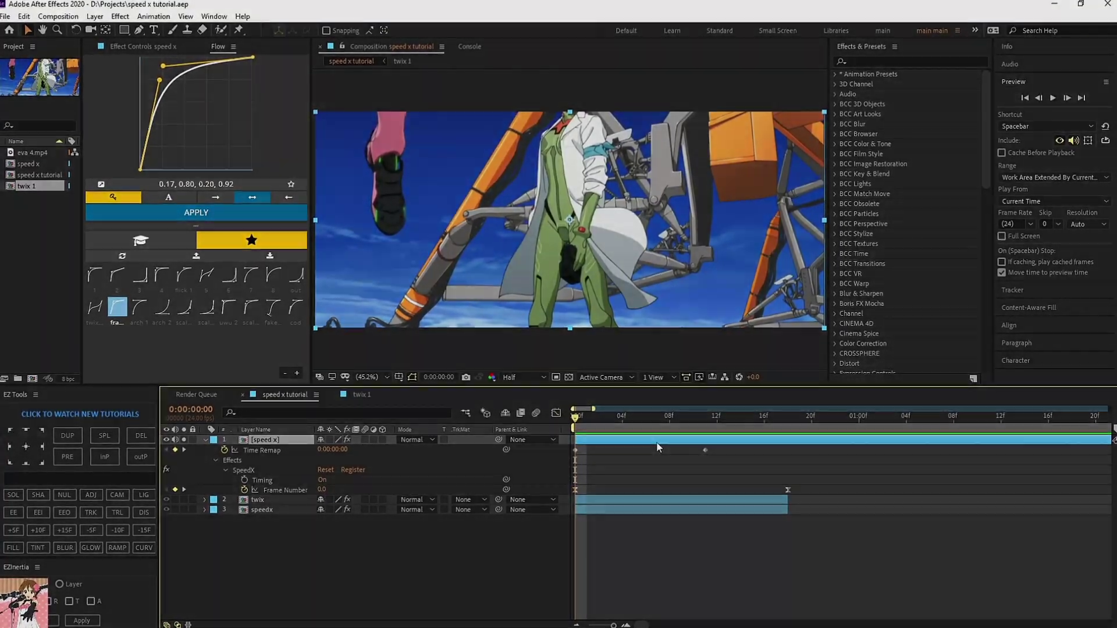
Apply the RSMB motion blur effect to the speed x layer and preview the result
key(u)
key(ctrl+space)
text(smb)
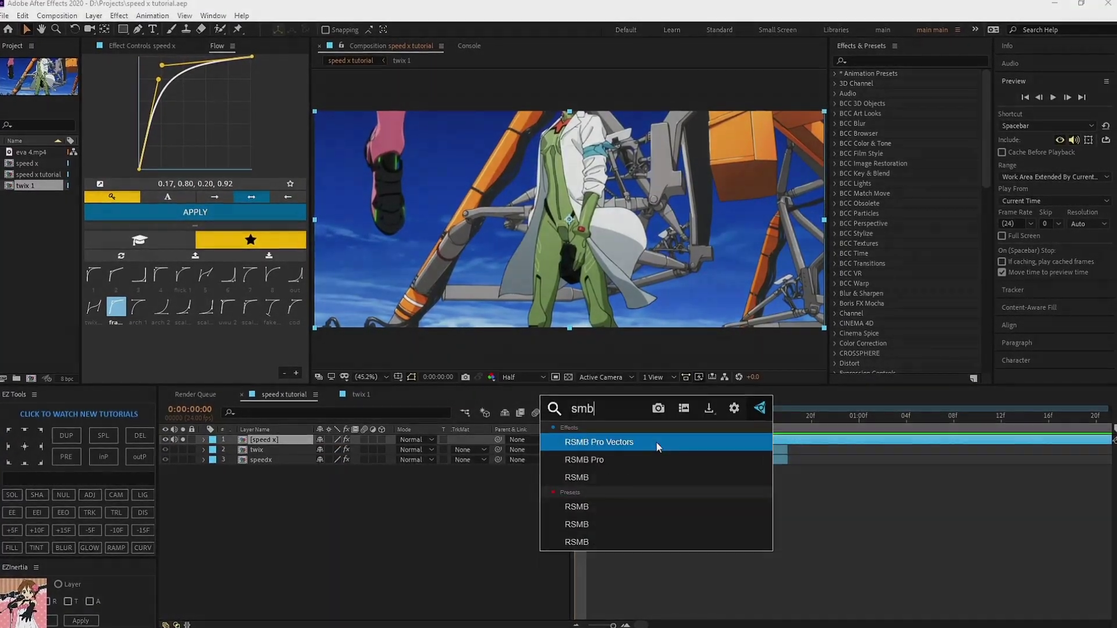
click(598, 505)
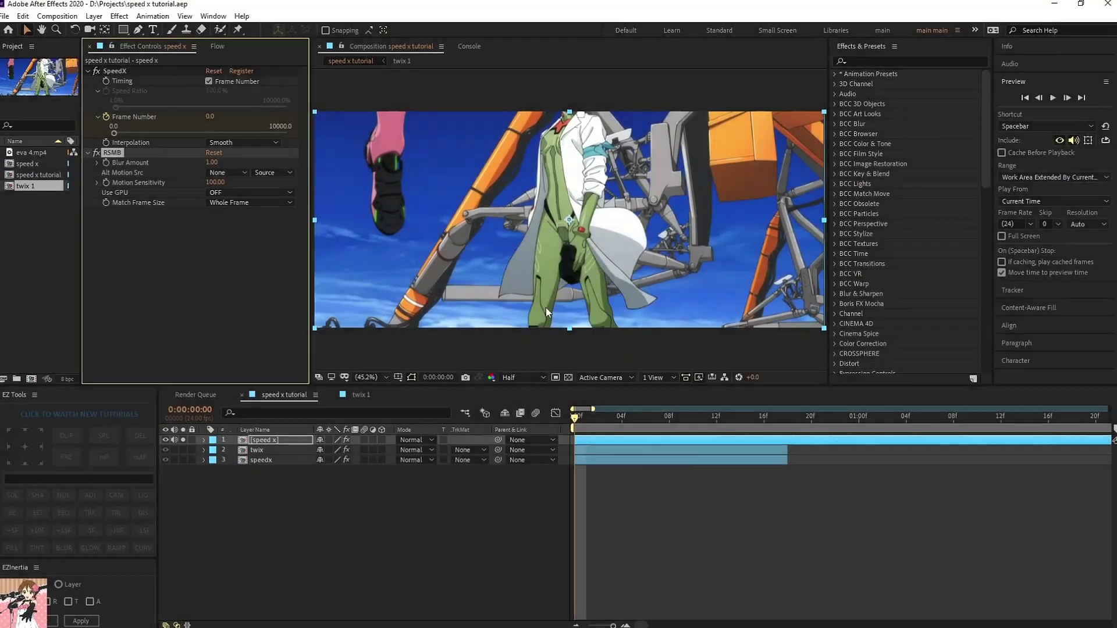
key(space)
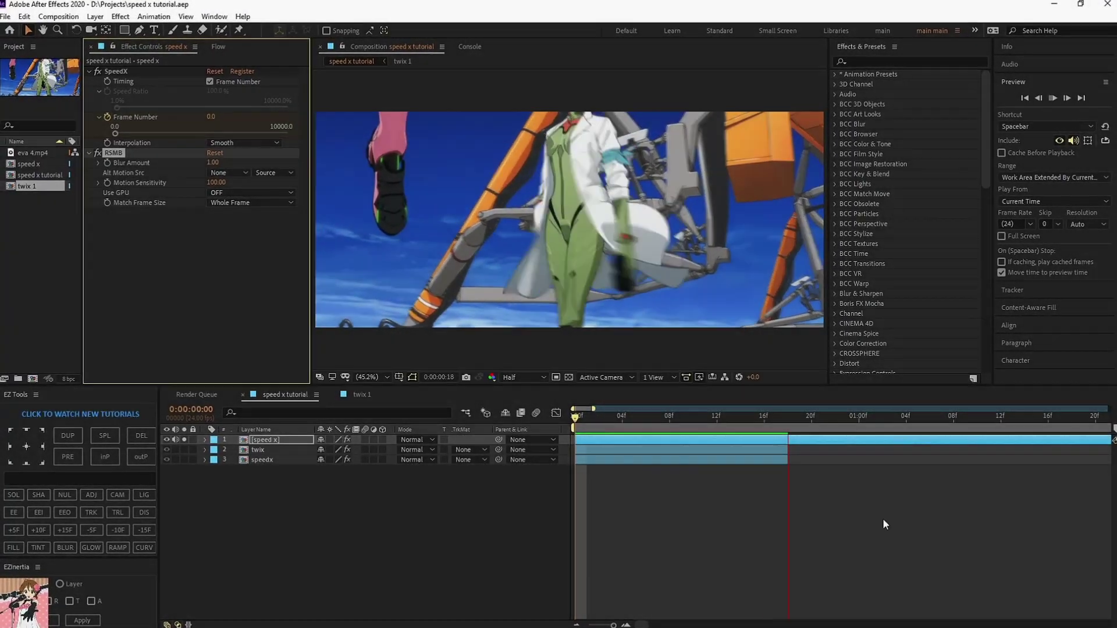
Trim the speed x layer to end at frame 17 and play it back from the start
click(780, 424)
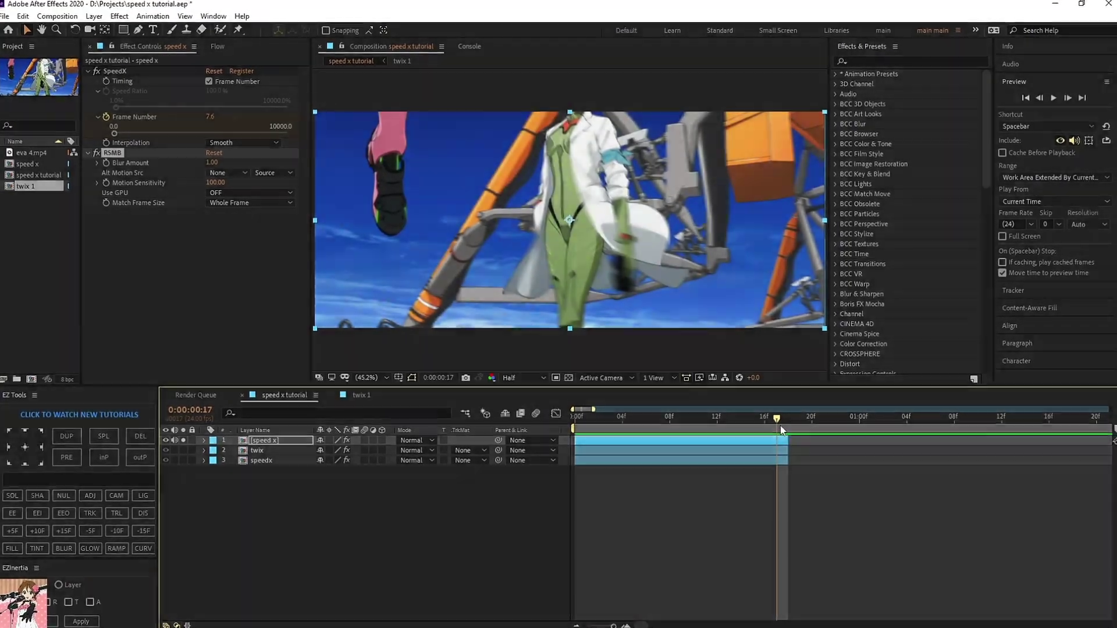
click(587, 419)
key(space)
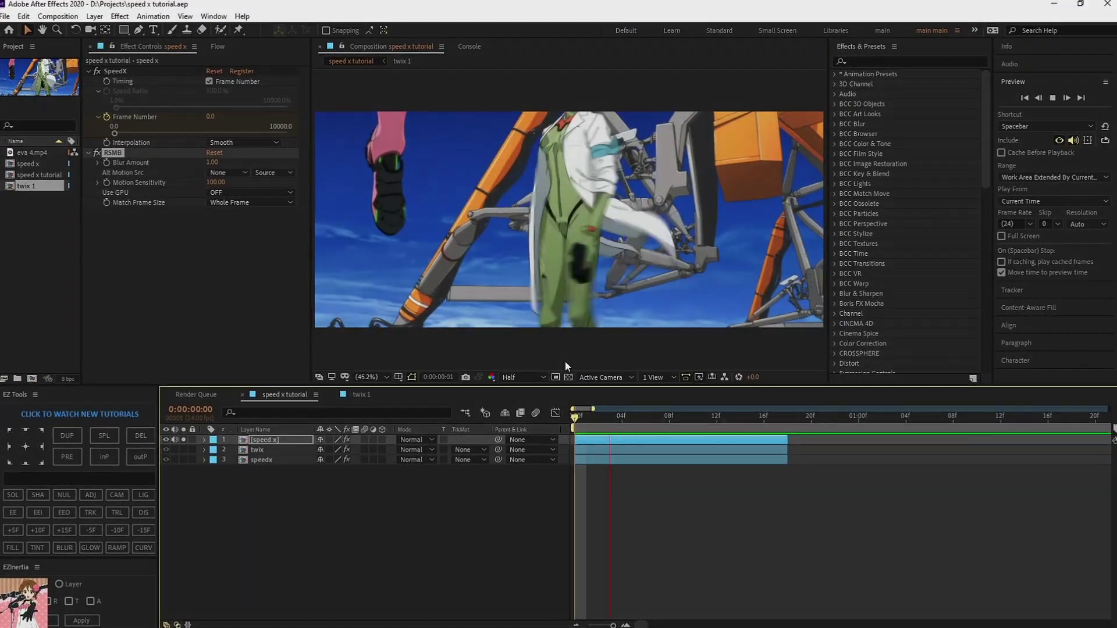
key(space)
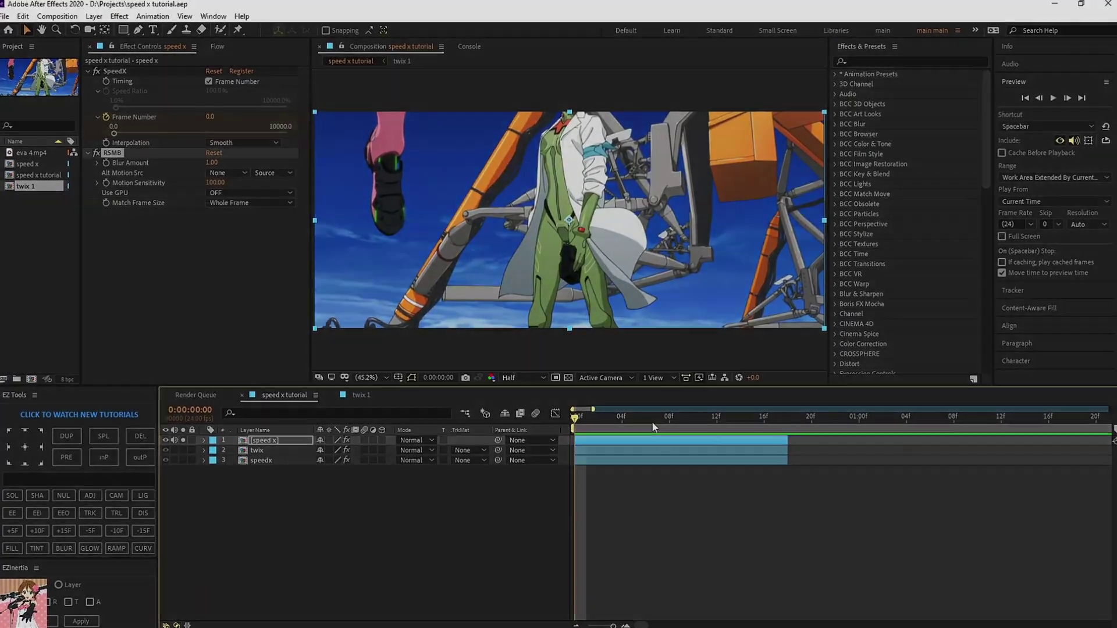
key(alt+Tab)
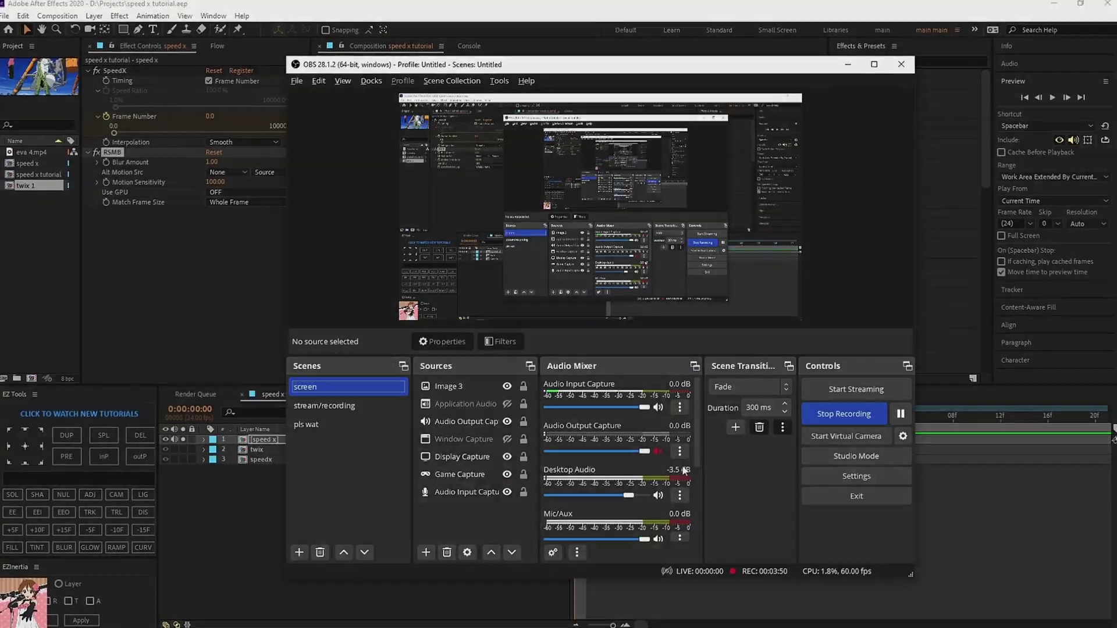